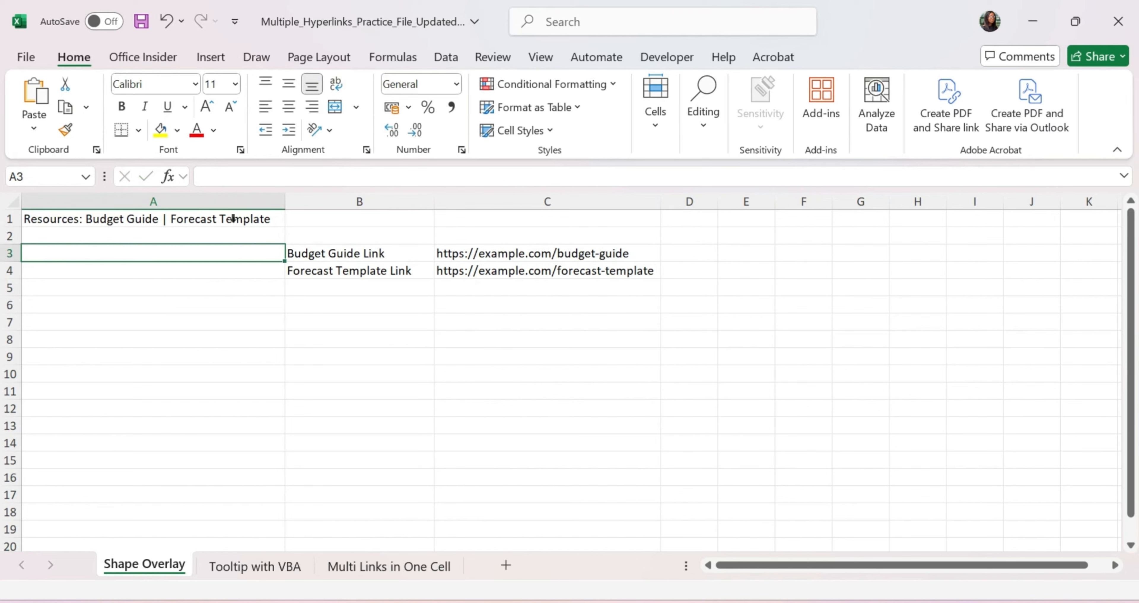
# Step: Give the words 'Budget Guide' in A1 a single underline and blue font colour
pyautogui.click(127, 219)
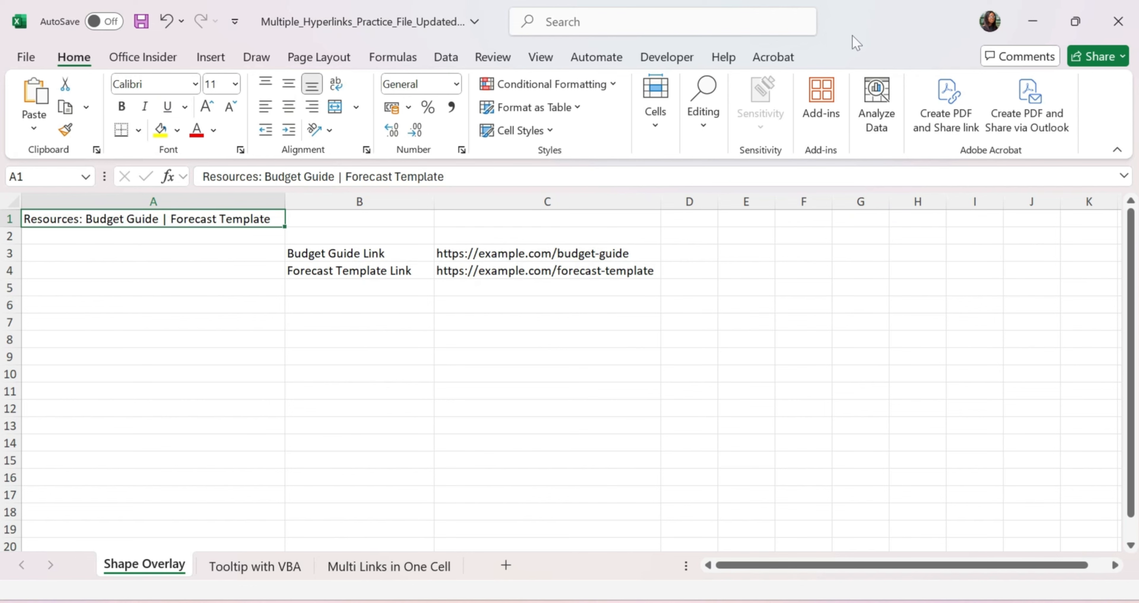
pyautogui.click(153, 270)
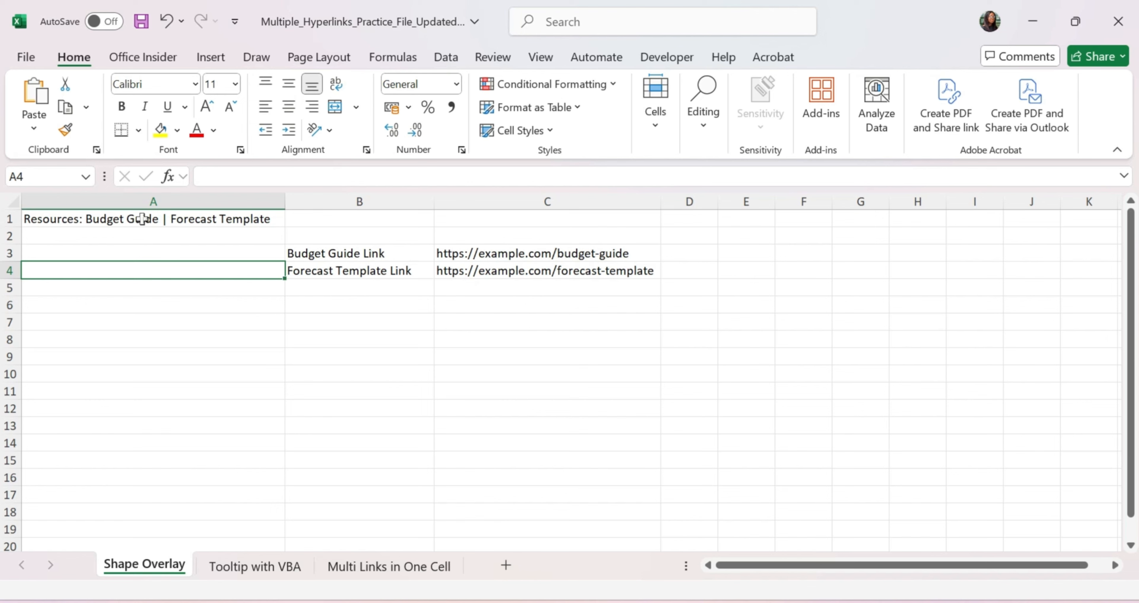
pyautogui.doubleClick(142, 218)
pyautogui.moveTo(158, 219); pyautogui.dragTo(87, 218)
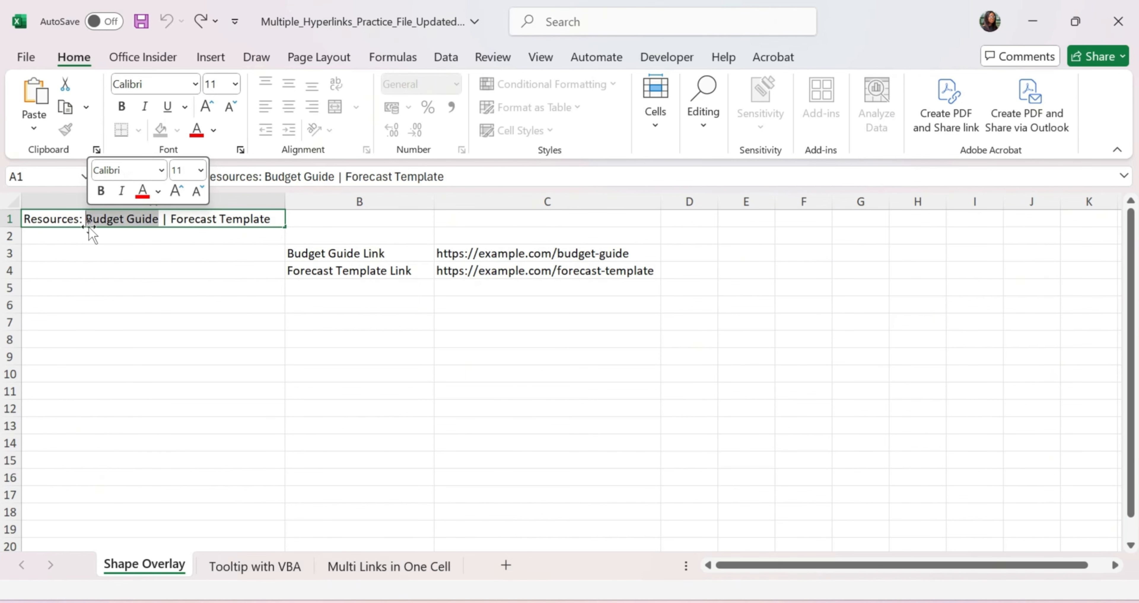
pyautogui.hotkey('ctrl', '1')
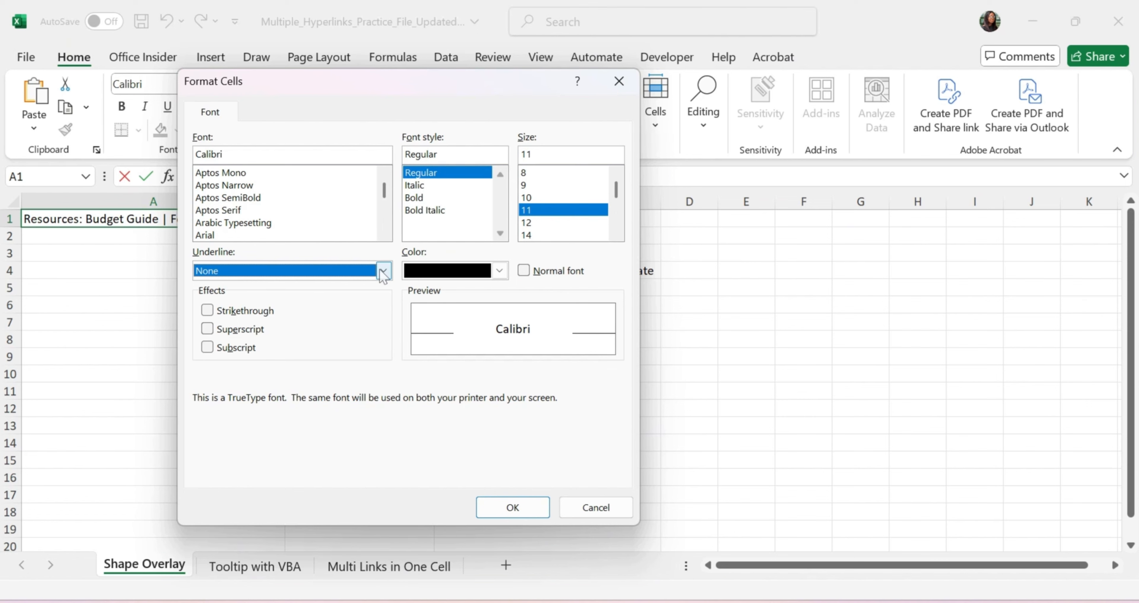
pyautogui.click(384, 274)
pyautogui.click(281, 303)
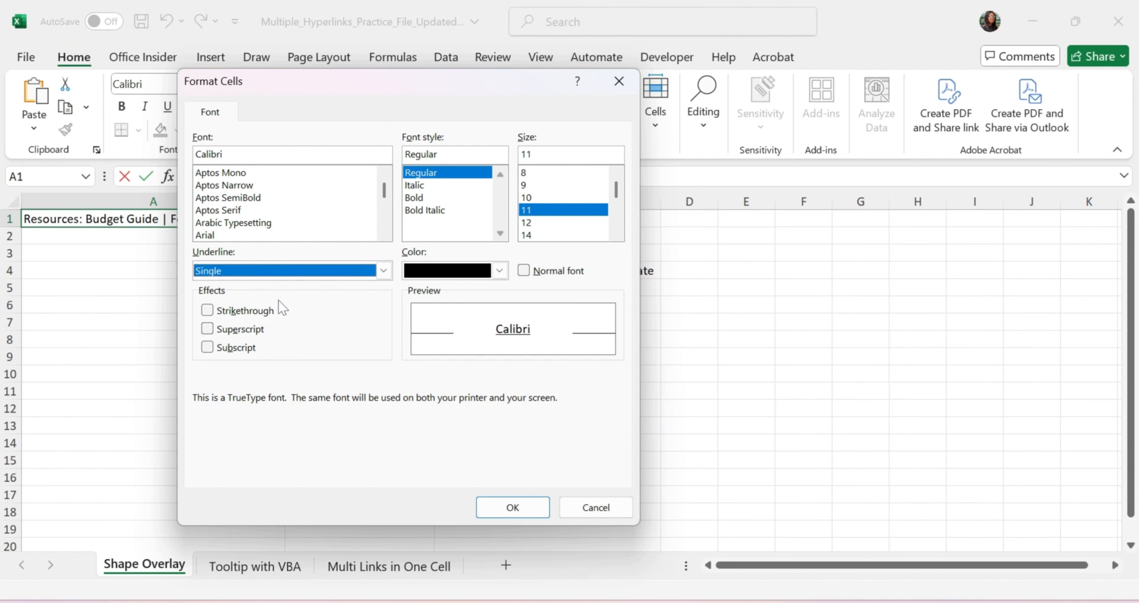
pyautogui.click(500, 270)
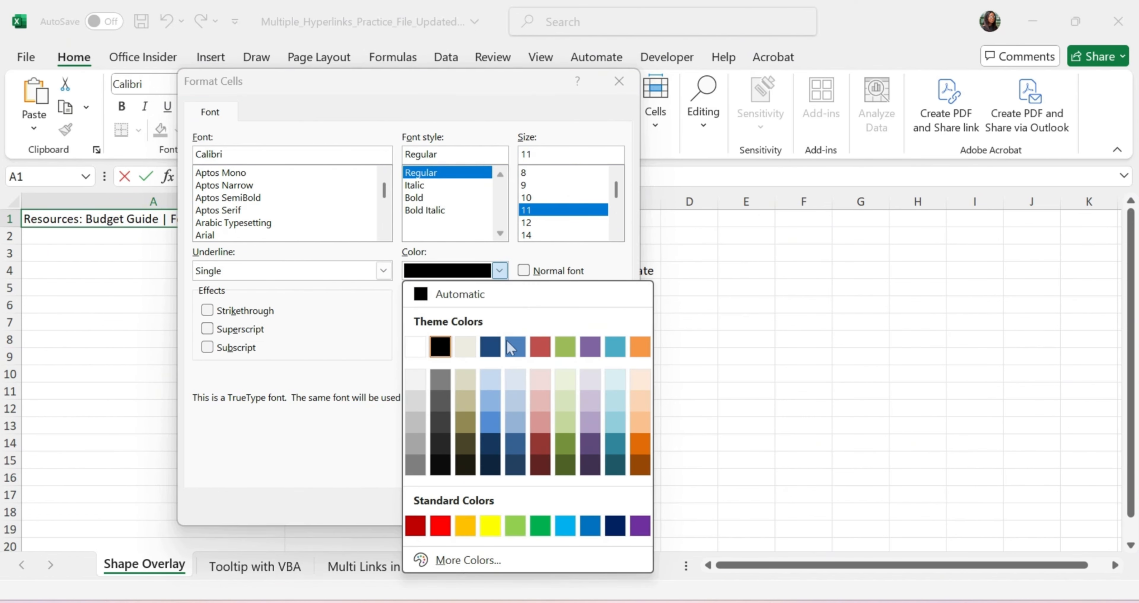
pyautogui.click(513, 349)
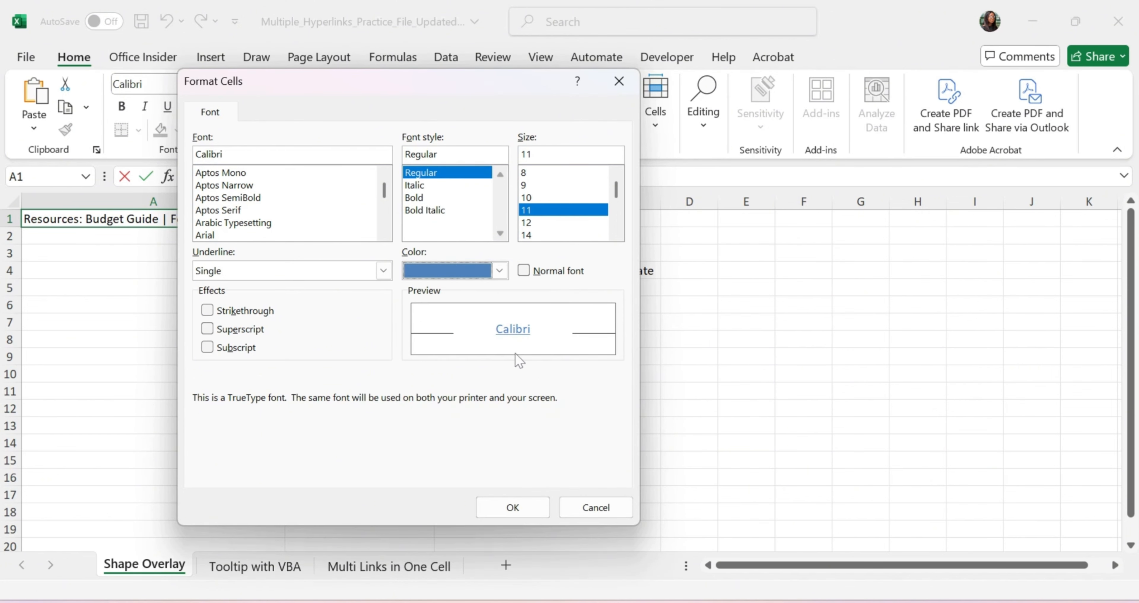
pyautogui.click(532, 506)
pyautogui.click(215, 329)
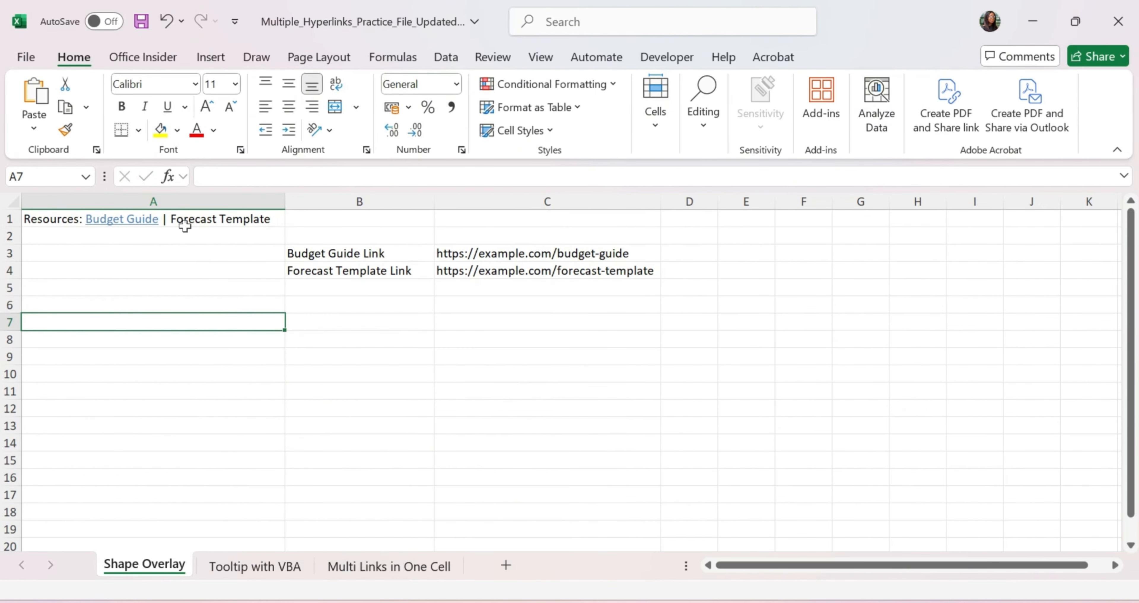
# Step: Give the words 'Forecast Template' in A1 a single underline and the same blue font colour
pyautogui.doubleClick(207, 219)
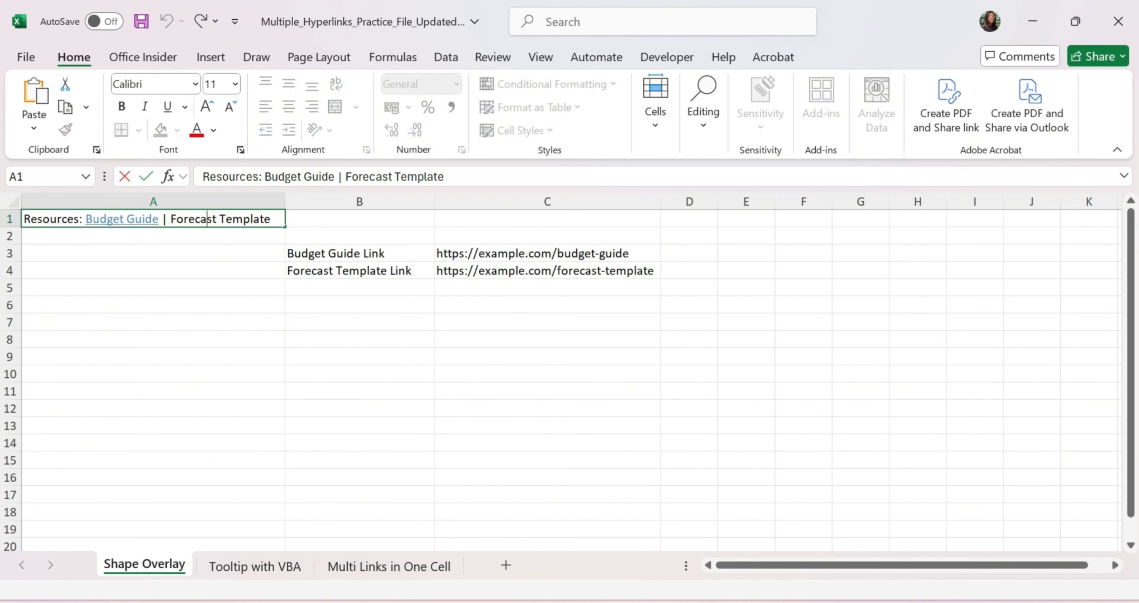
pyautogui.moveTo(271, 219); pyautogui.dragTo(170, 219)
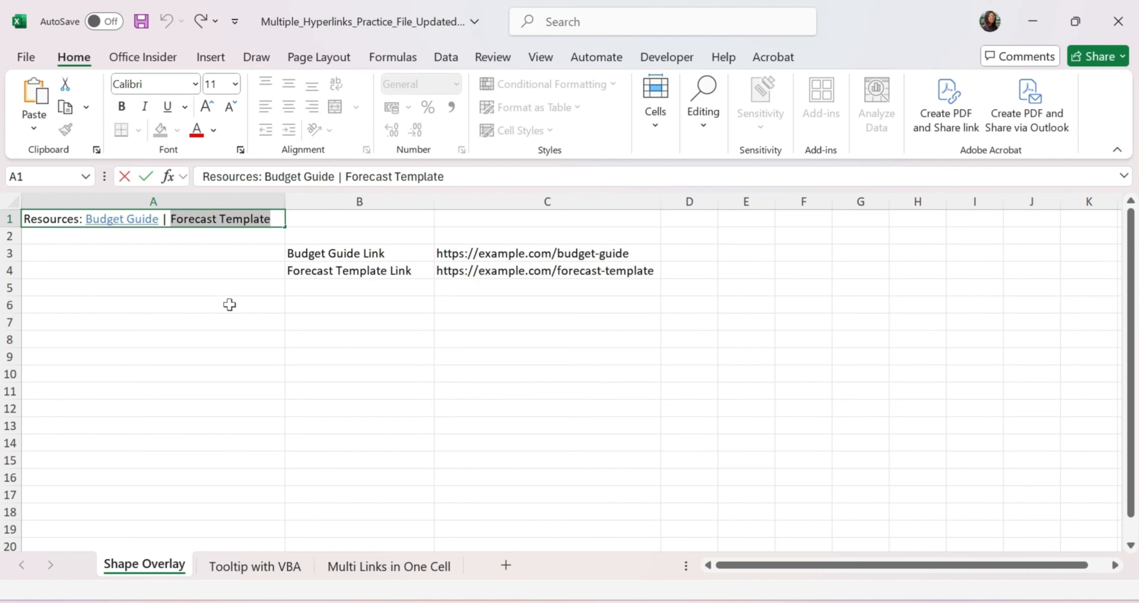
pyautogui.hotkey('ctrl', '1')
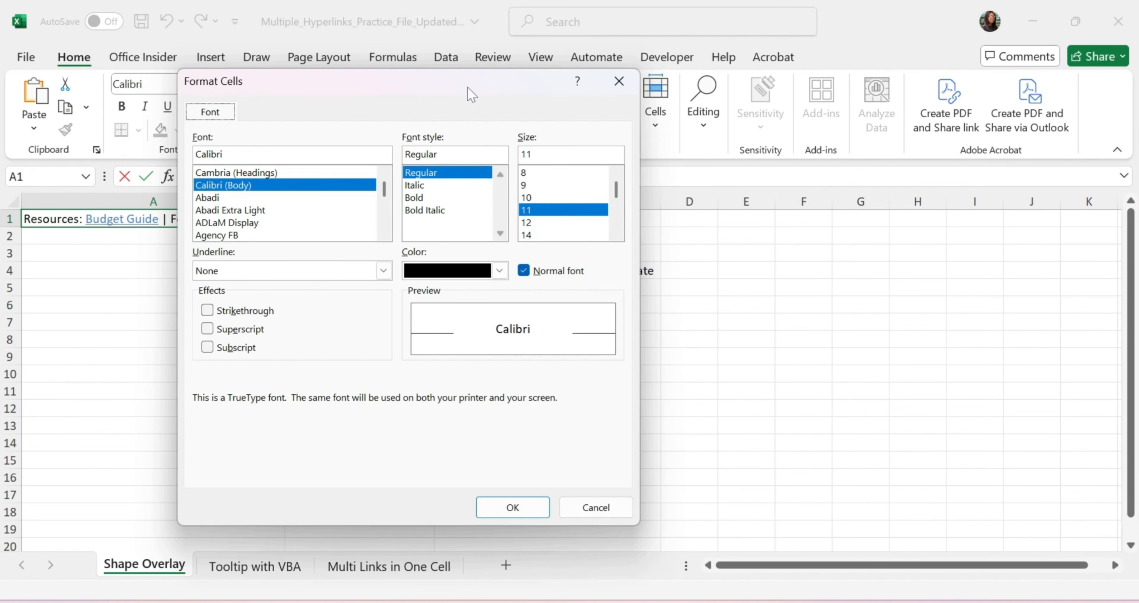
pyautogui.moveTo(422, 75); pyautogui.dragTo(390, 88)
pyautogui.click(352, 283)
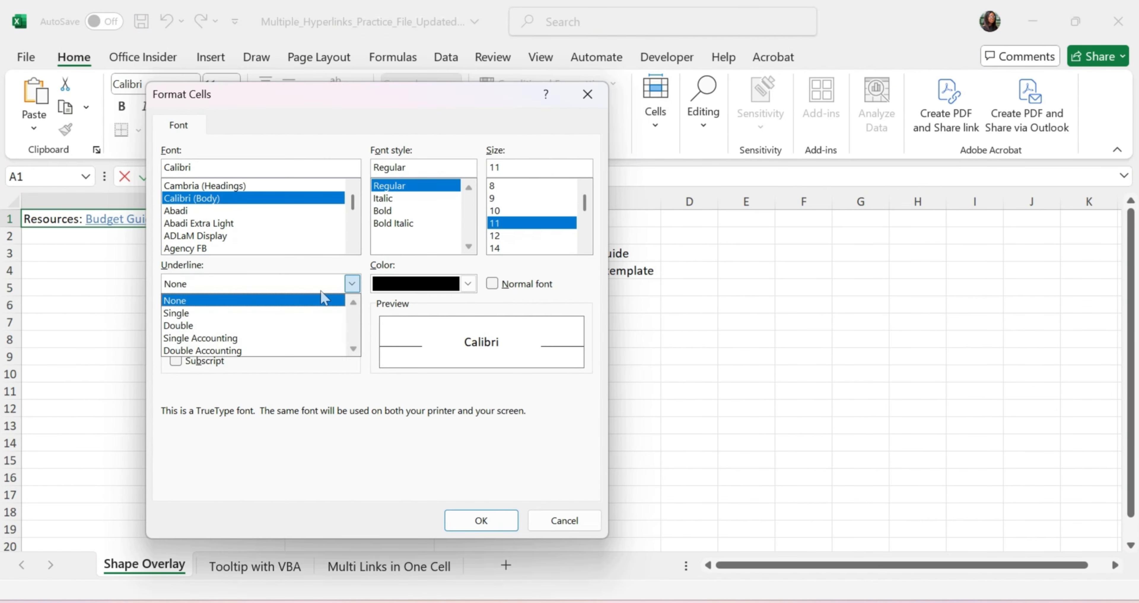
pyautogui.click(219, 316)
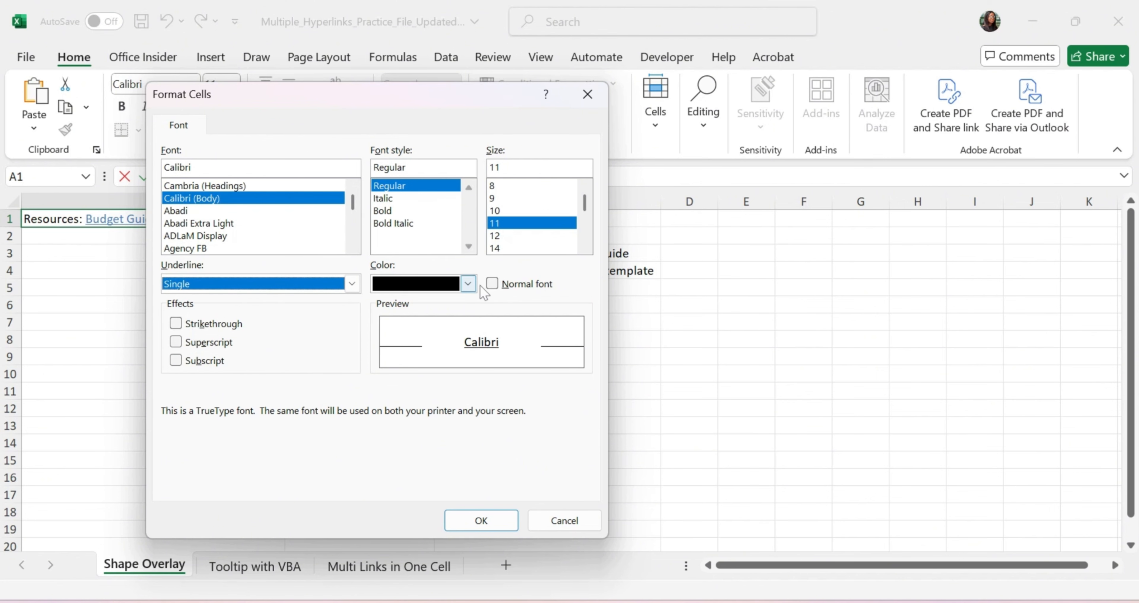
pyautogui.click(468, 283)
pyautogui.click(460, 357)
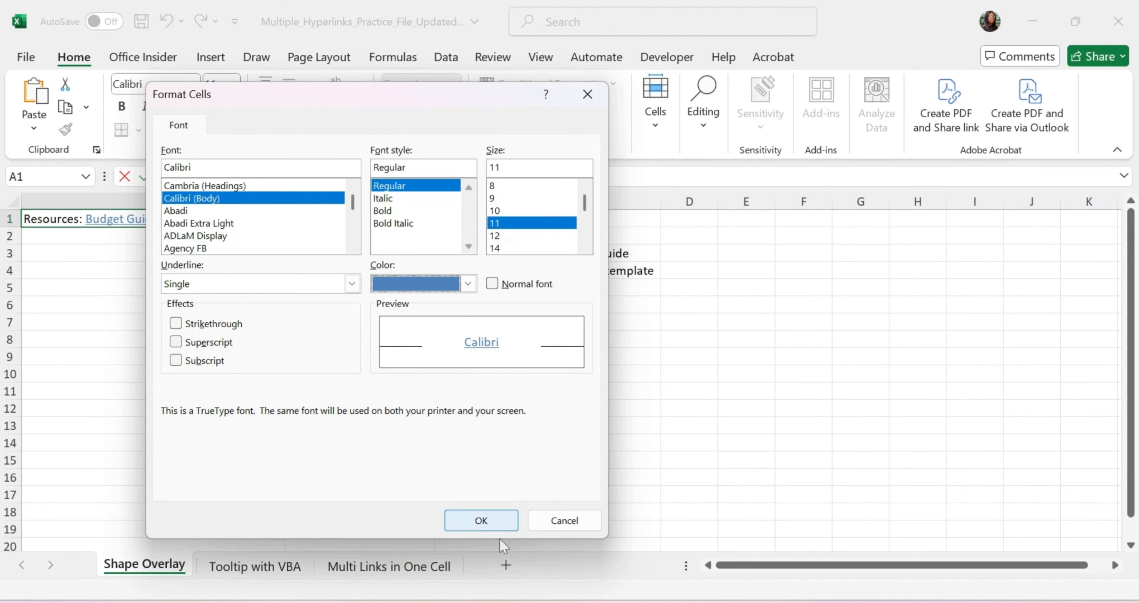
pyautogui.click(476, 521)
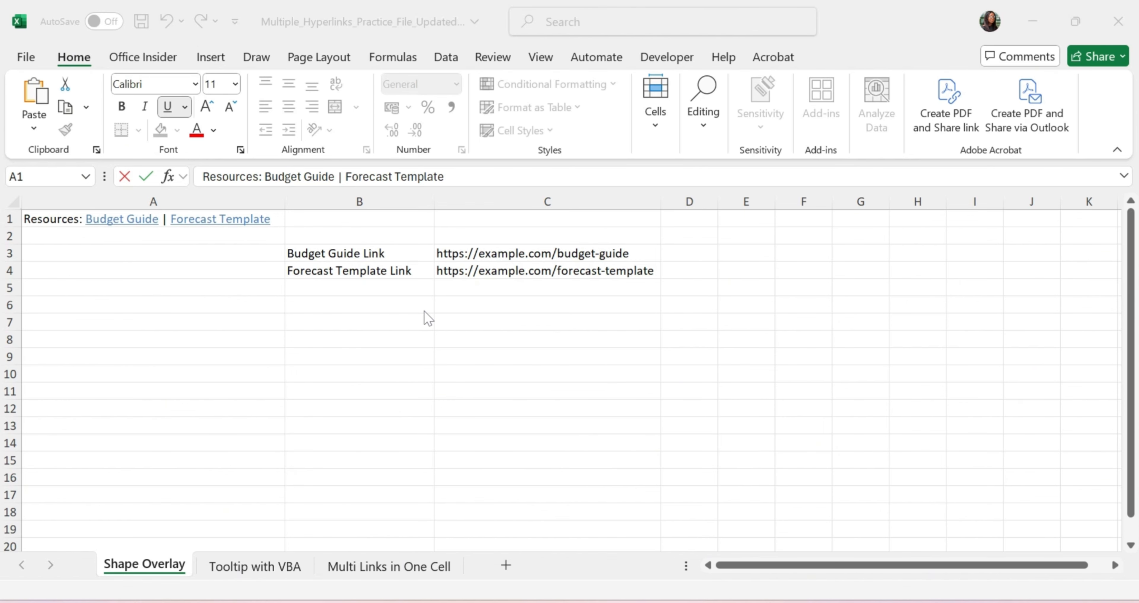
# Step: Draw a Rectangle shape from Insert > Shapes over the 'Budget Guide' text in A1
pyautogui.click(425, 316)
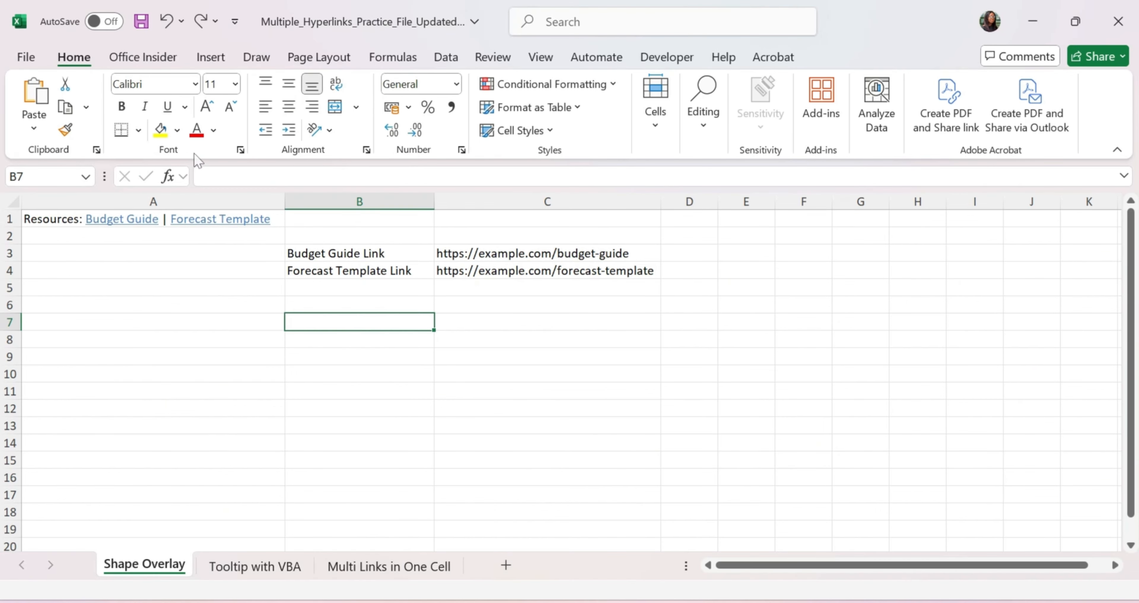
pyautogui.click(217, 62)
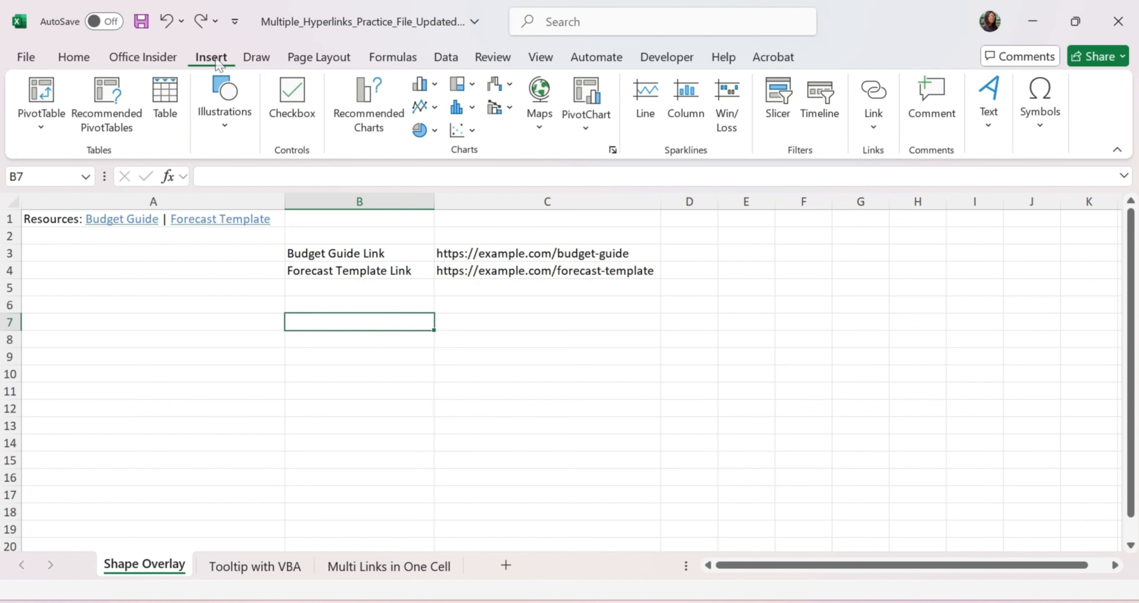
pyautogui.click(227, 130)
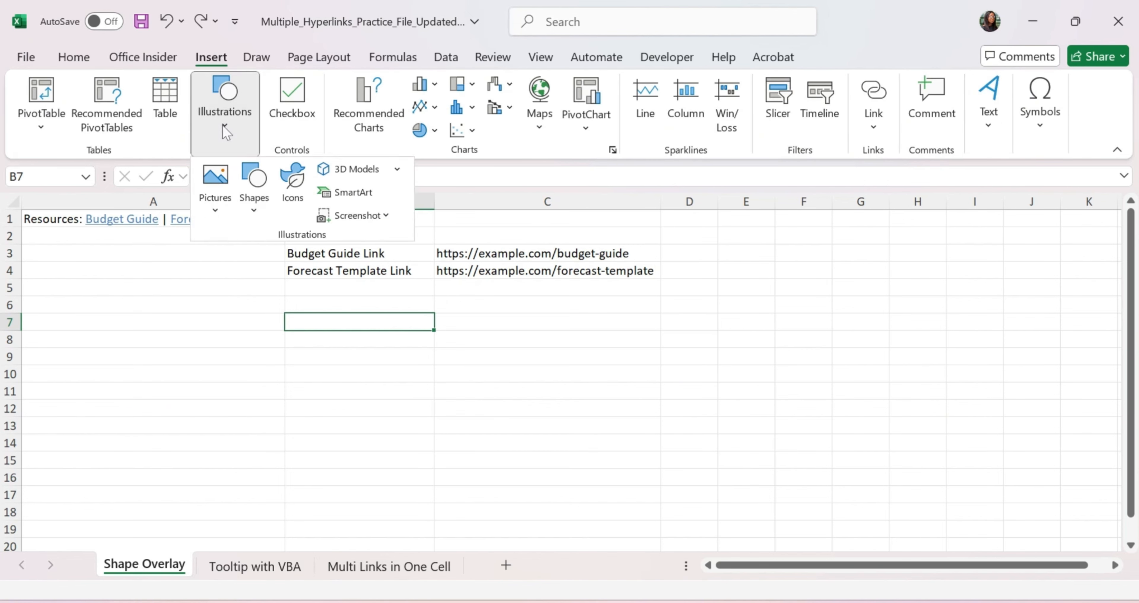
pyautogui.click(257, 209)
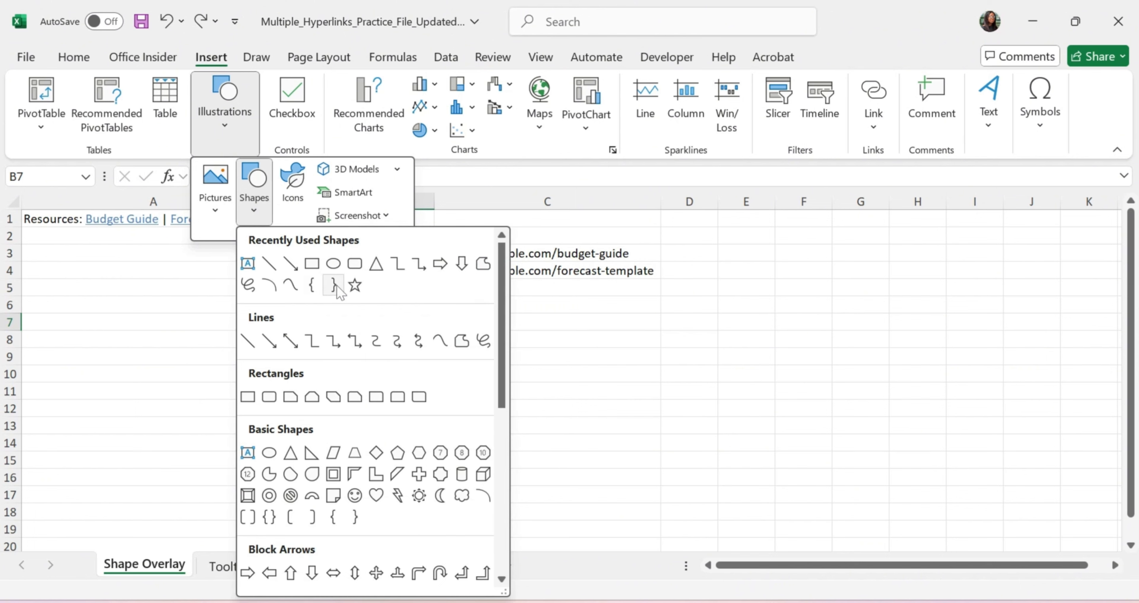
pyautogui.click(312, 263)
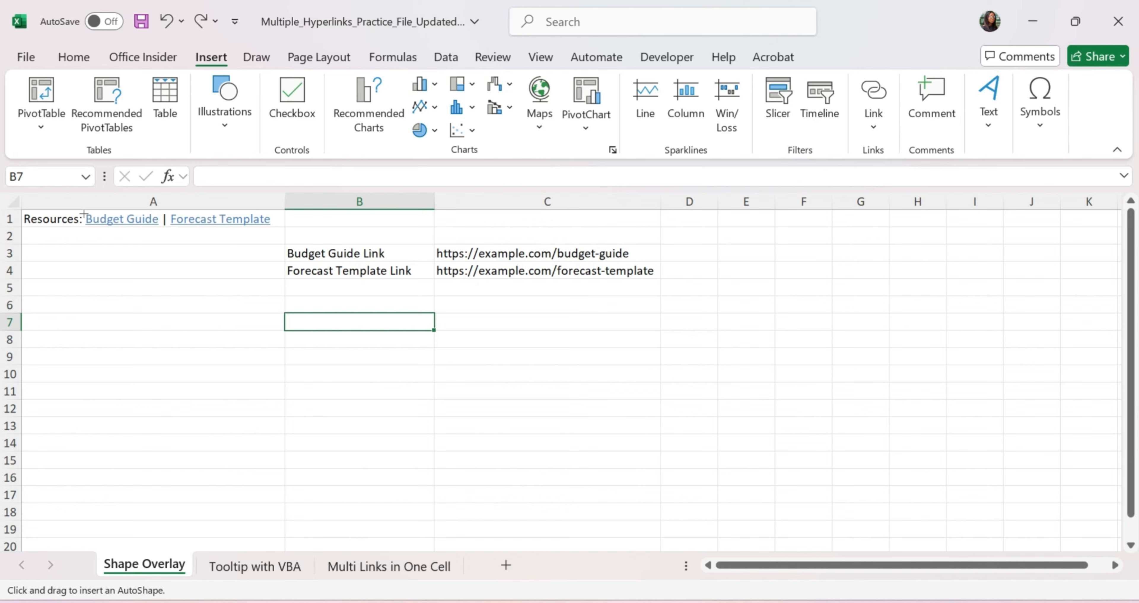
pyautogui.moveTo(84, 214); pyautogui.dragTo(162, 226)
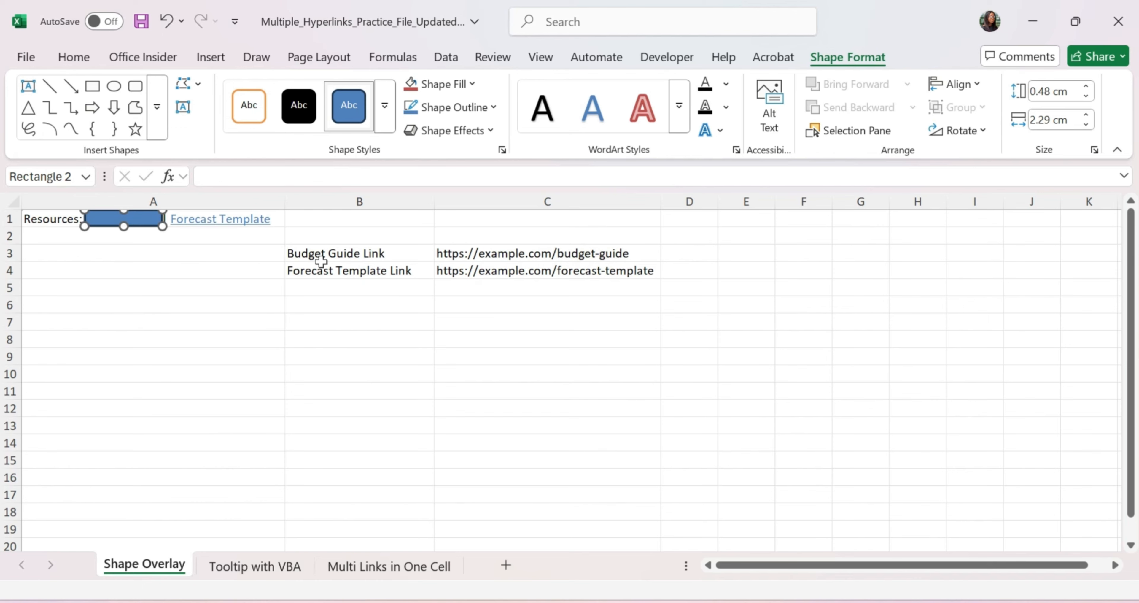
pyautogui.hotkey('ctrl', 'k')
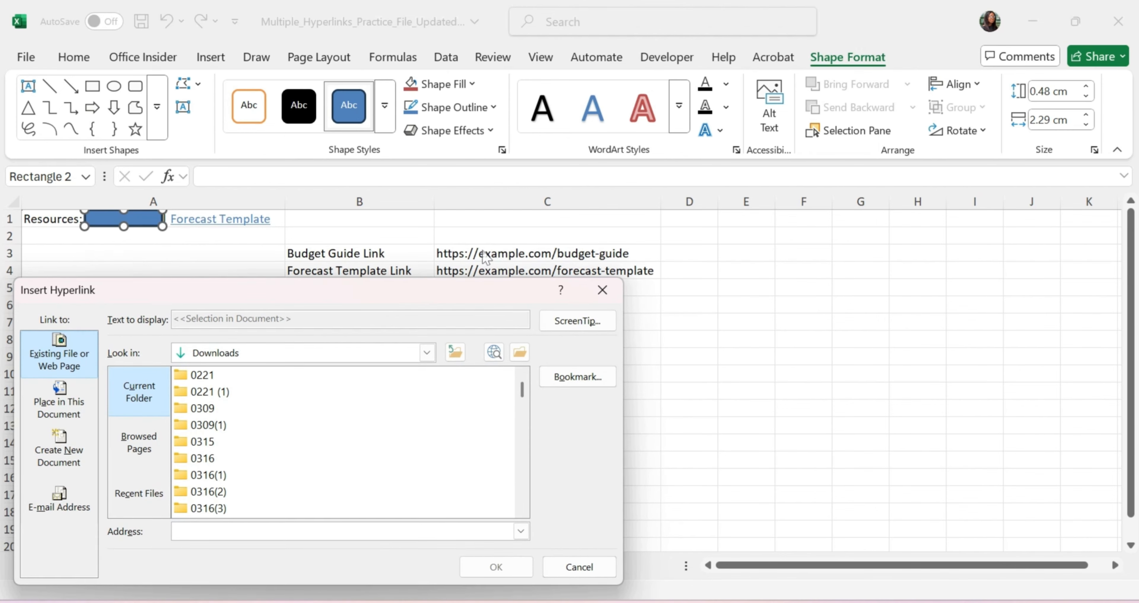
# Step: Cancel the hyperlink dialog and re-enter C3's budget-guide URL so it becomes a clickable link
pyautogui.click(564, 562)
pyautogui.press('Escape')
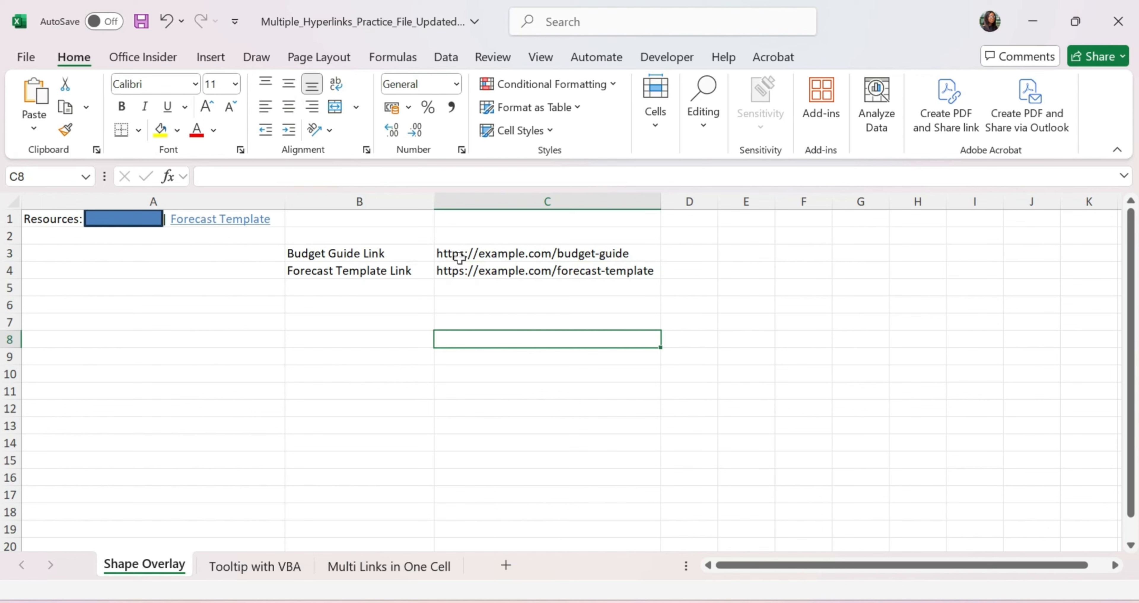
pyautogui.click(457, 256)
pyautogui.moveTo(385, 176); pyautogui.dragTo(203, 176)
pyautogui.hotkey('ctrl', 'c')
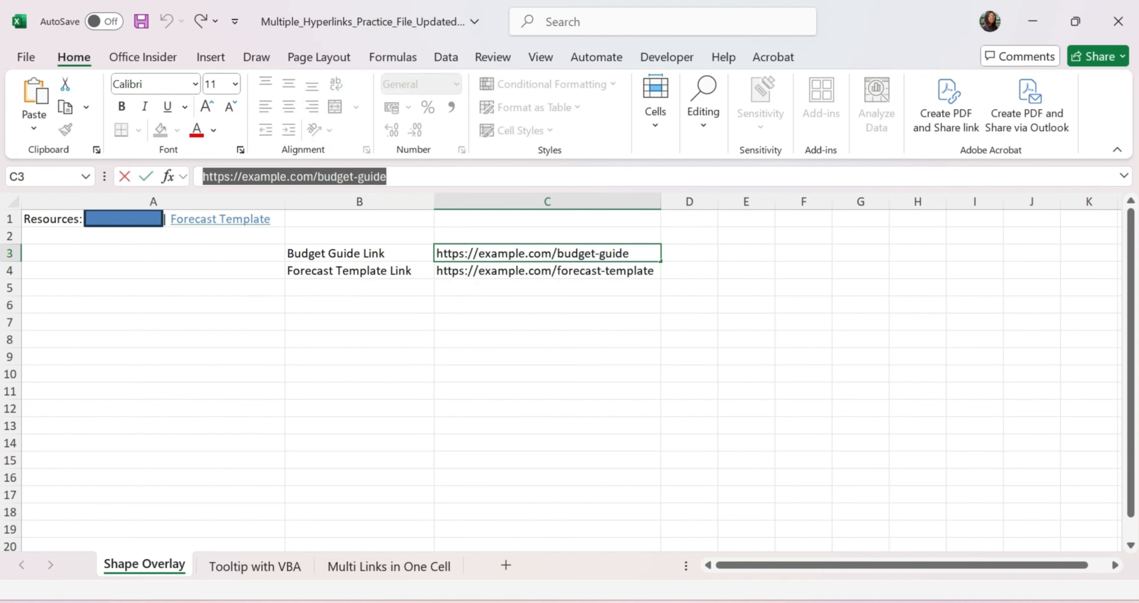
pyautogui.click(148, 250)
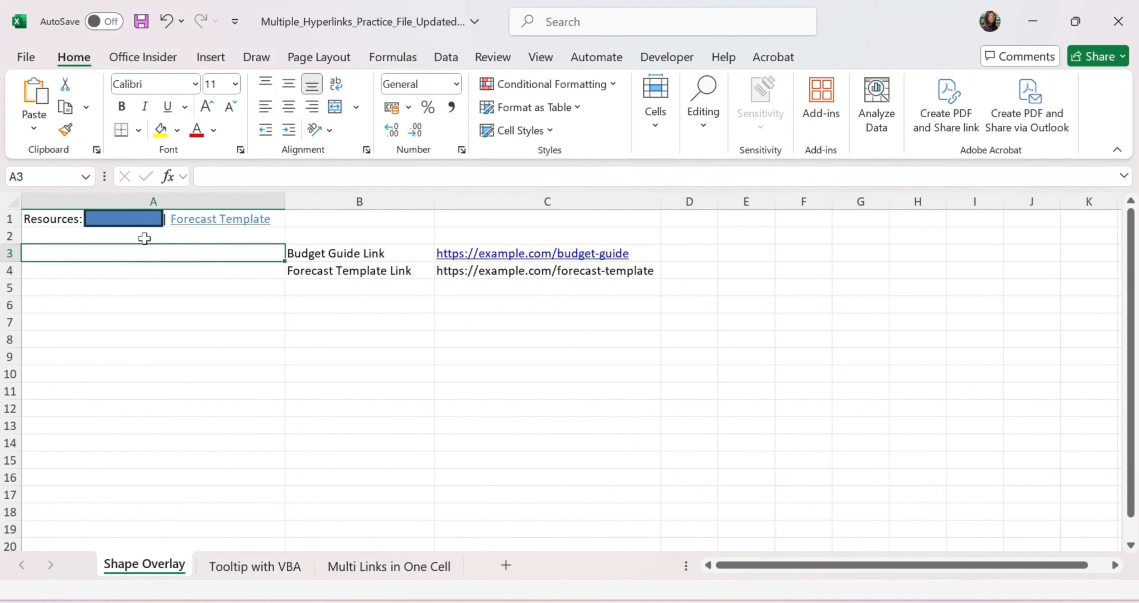
pyautogui.click(145, 223)
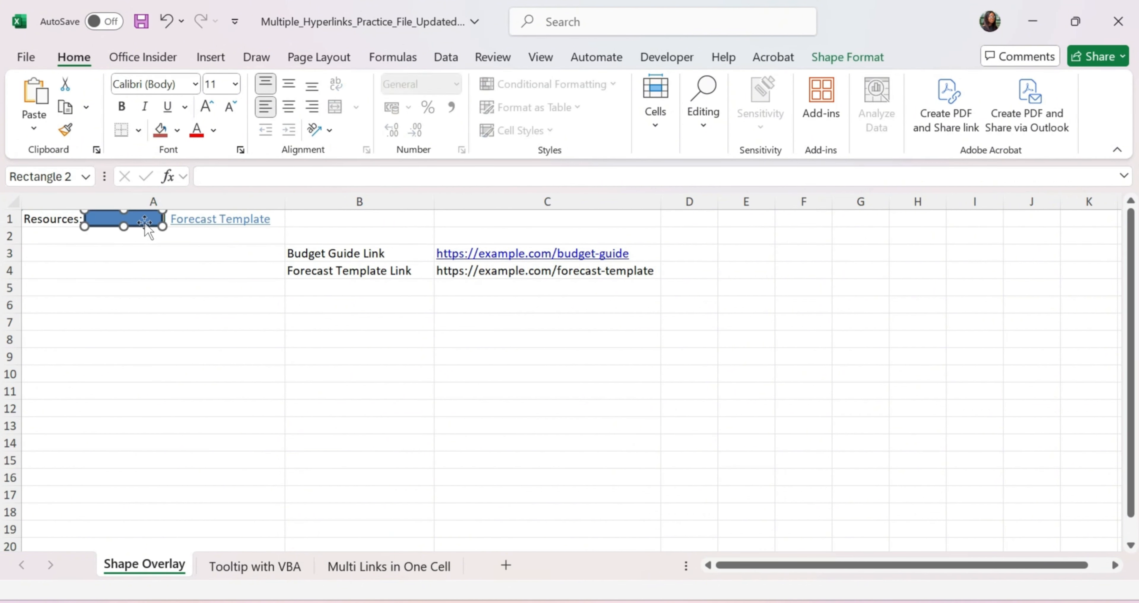
pyautogui.hotkey('ctrl', 'k')
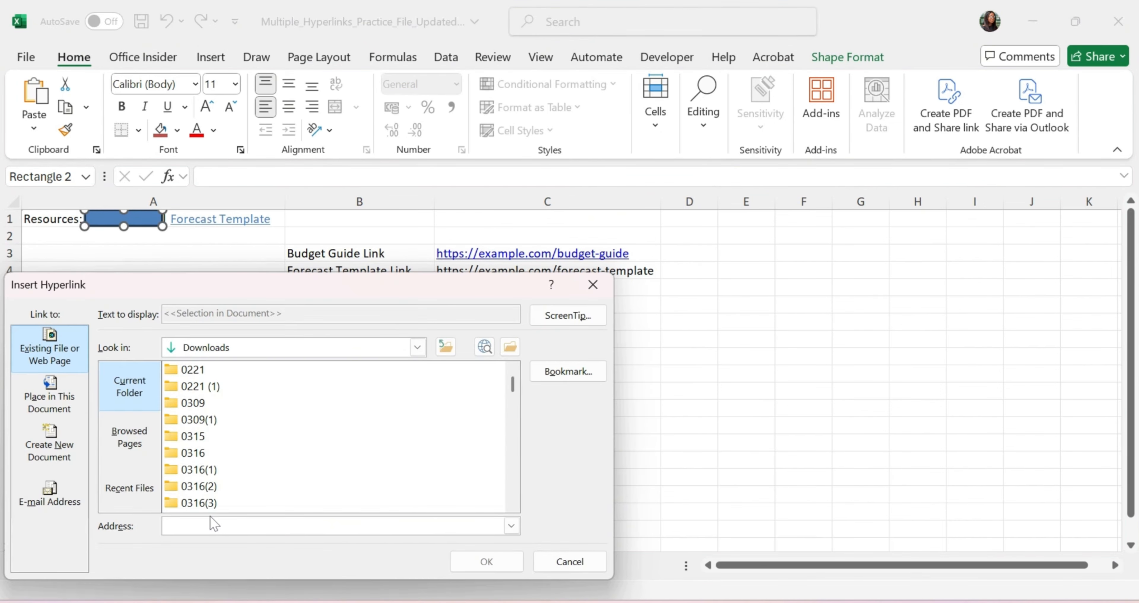
pyautogui.hotkey('ctrl', 'v')
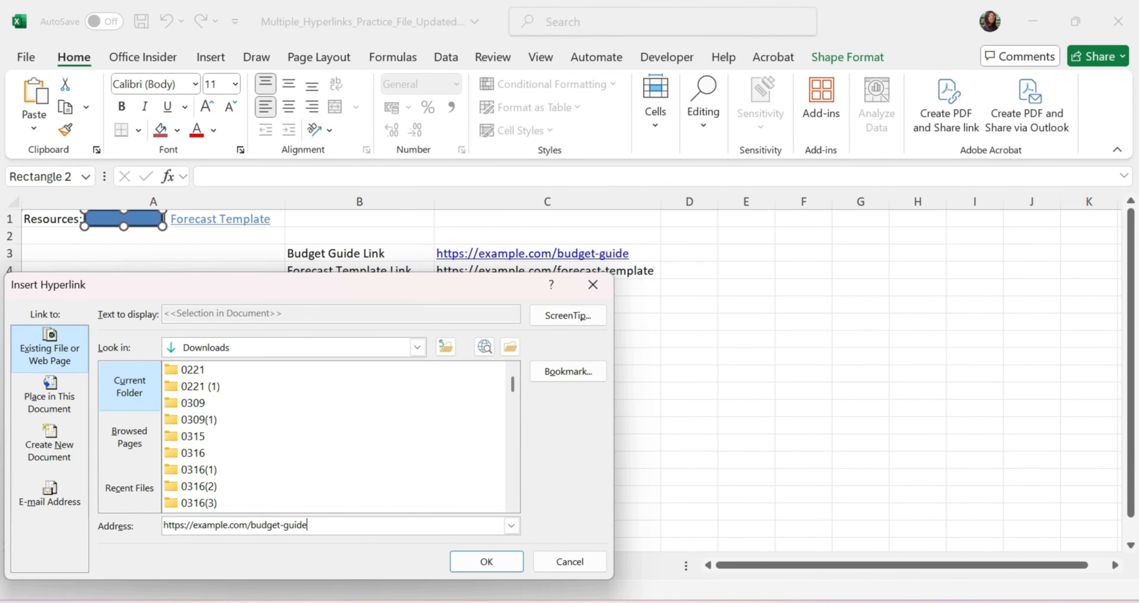
pyautogui.click(494, 564)
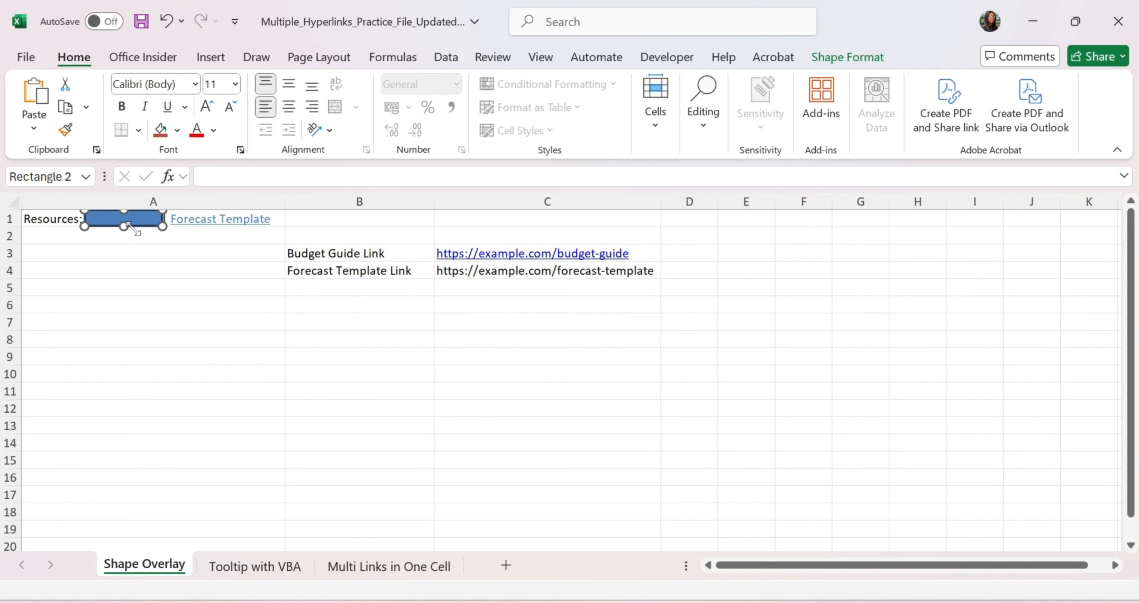
pyautogui.click(111, 218)
# Step: Set the Budget Guide rectangle's Shape Fill to No Fill and Shape Outline to No Outline
pyautogui.moveTo(112, 219)
pyautogui.click(847, 57)
pyautogui.click(444, 84)
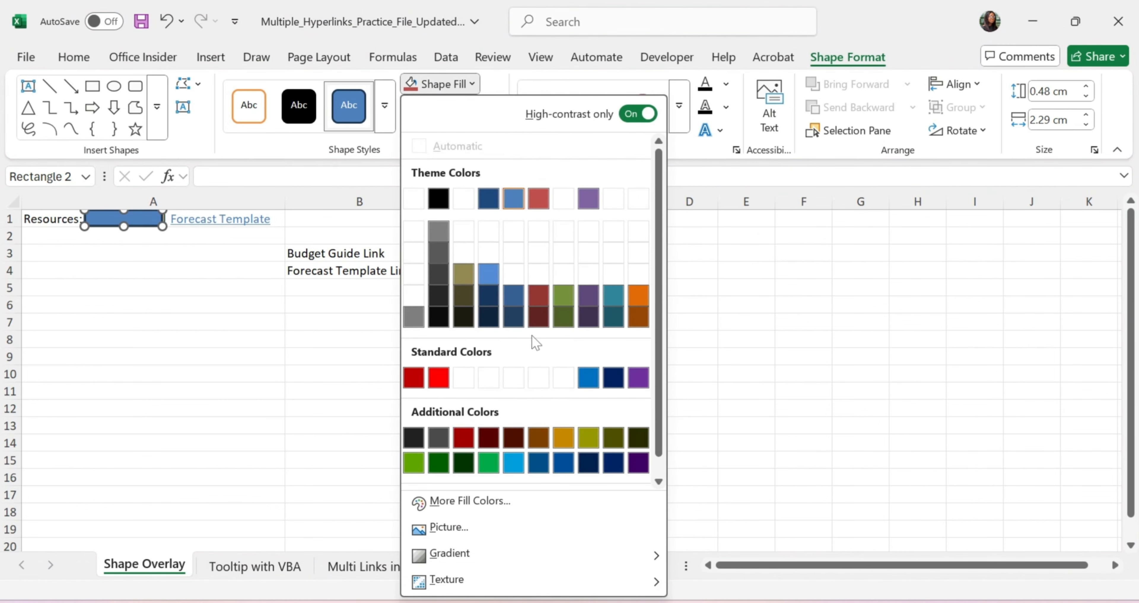
pyautogui.scroll(-1, 535, 342)
pyautogui.click(446, 475)
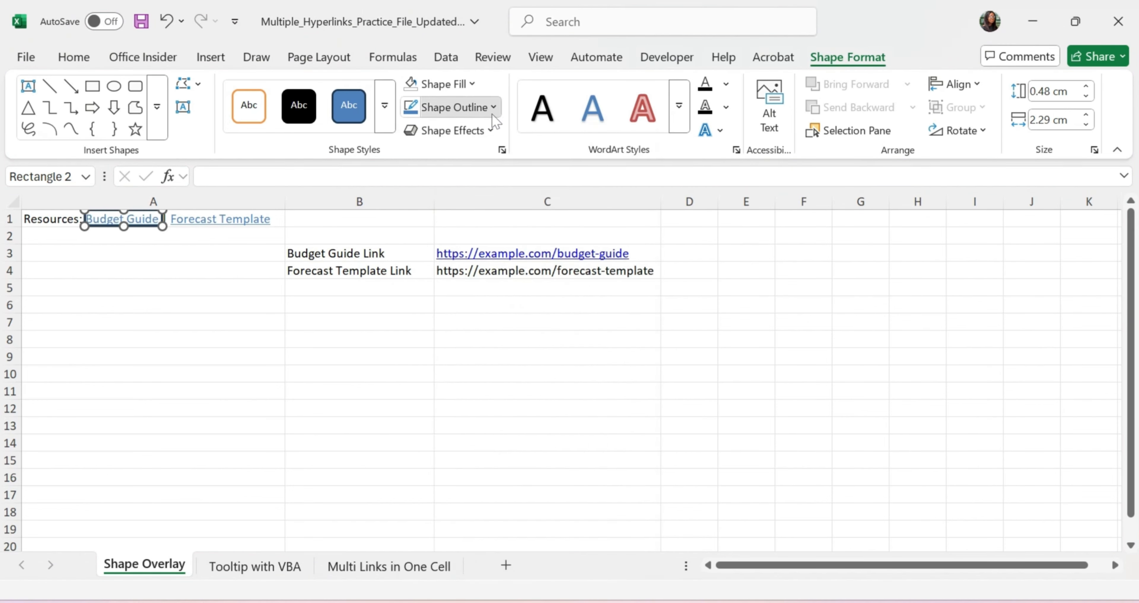
pyautogui.click(493, 110)
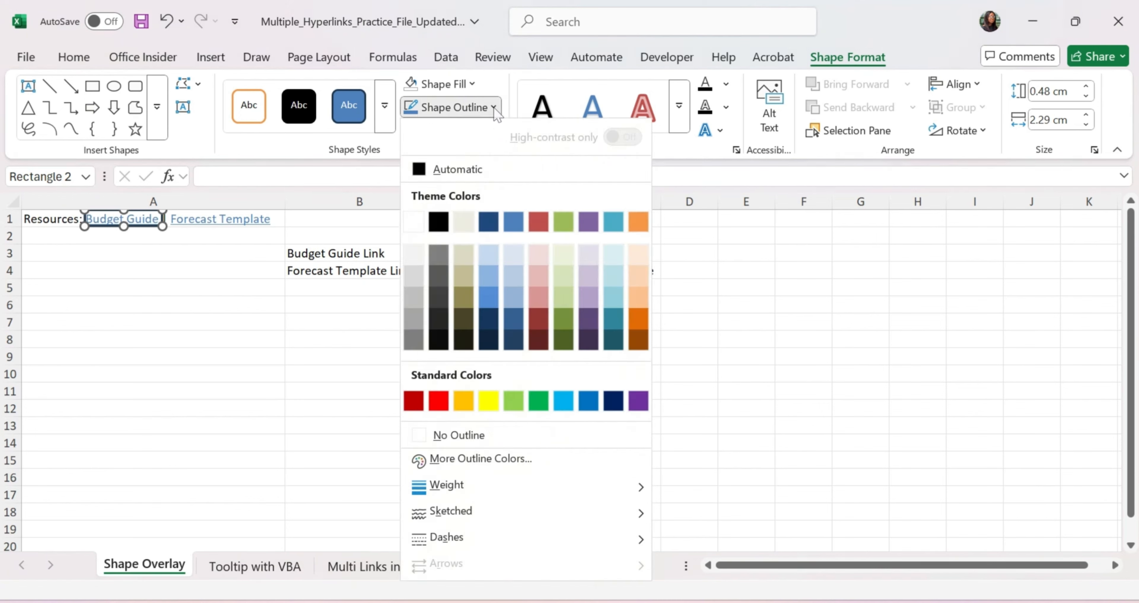
pyautogui.click(447, 435)
pyautogui.click(95, 270)
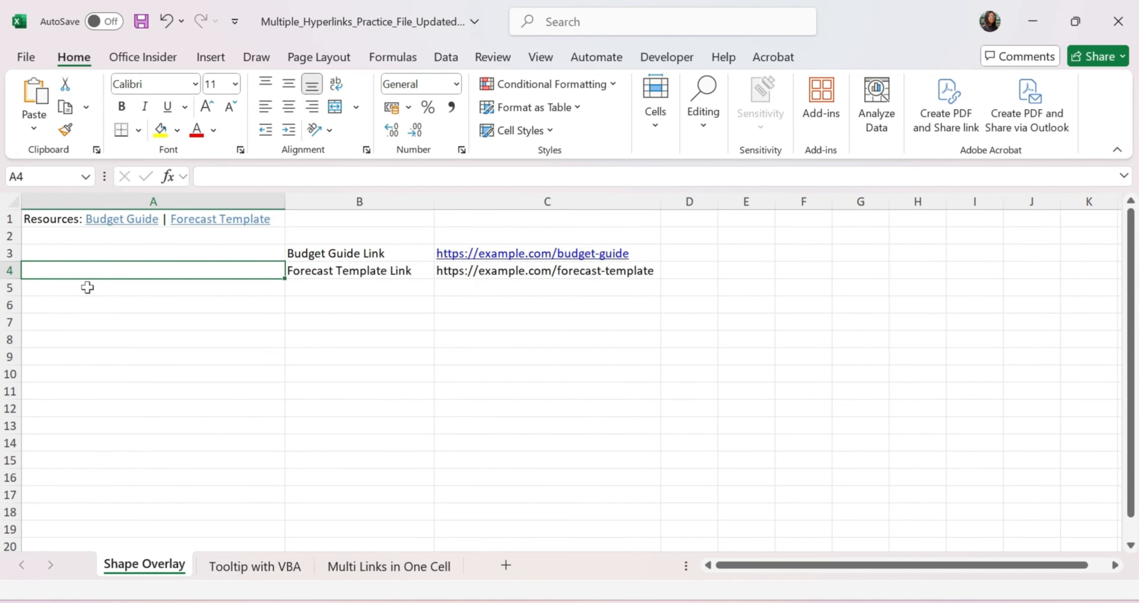
pyautogui.click(87, 303)
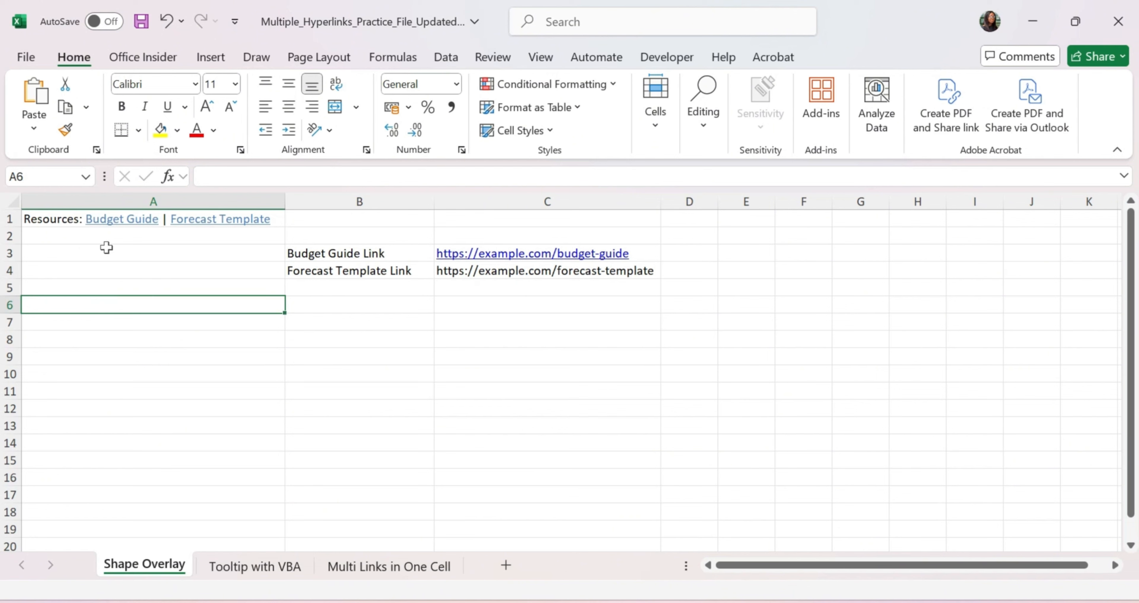
pyautogui.moveTo(116, 229)
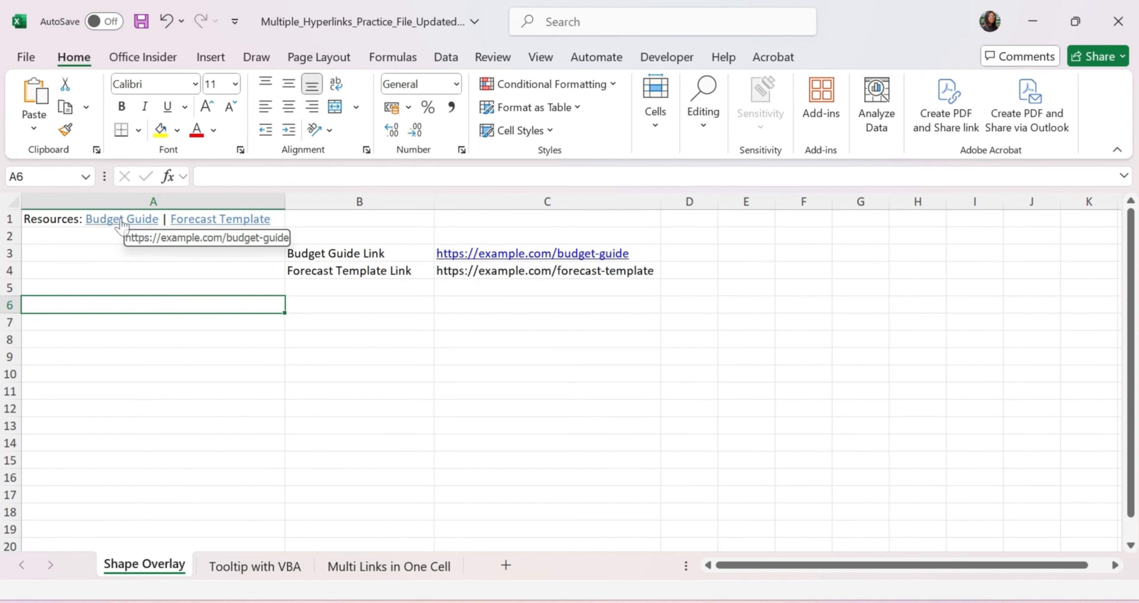
pyautogui.click(122, 223)
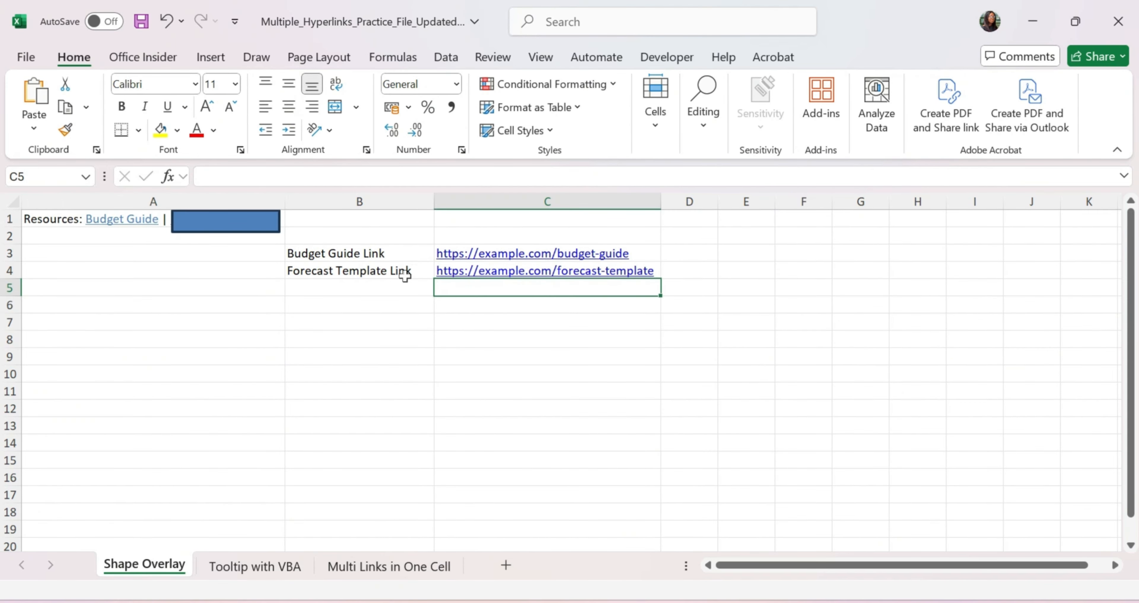
pyautogui.press('Up')
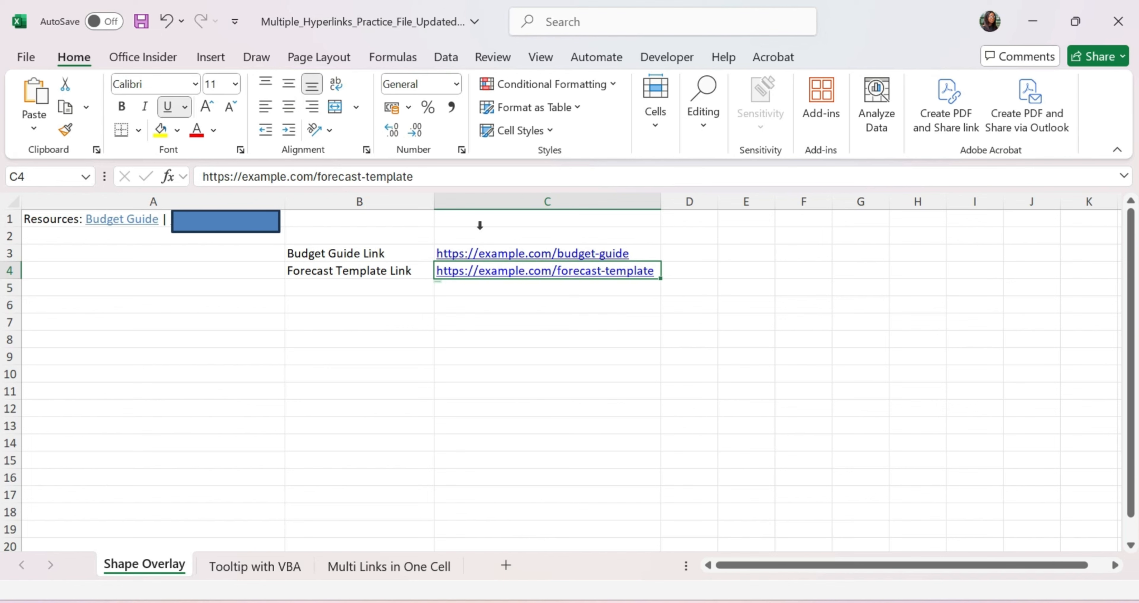
pyautogui.click(482, 177)
pyautogui.hotkey('ctrl', 'a')
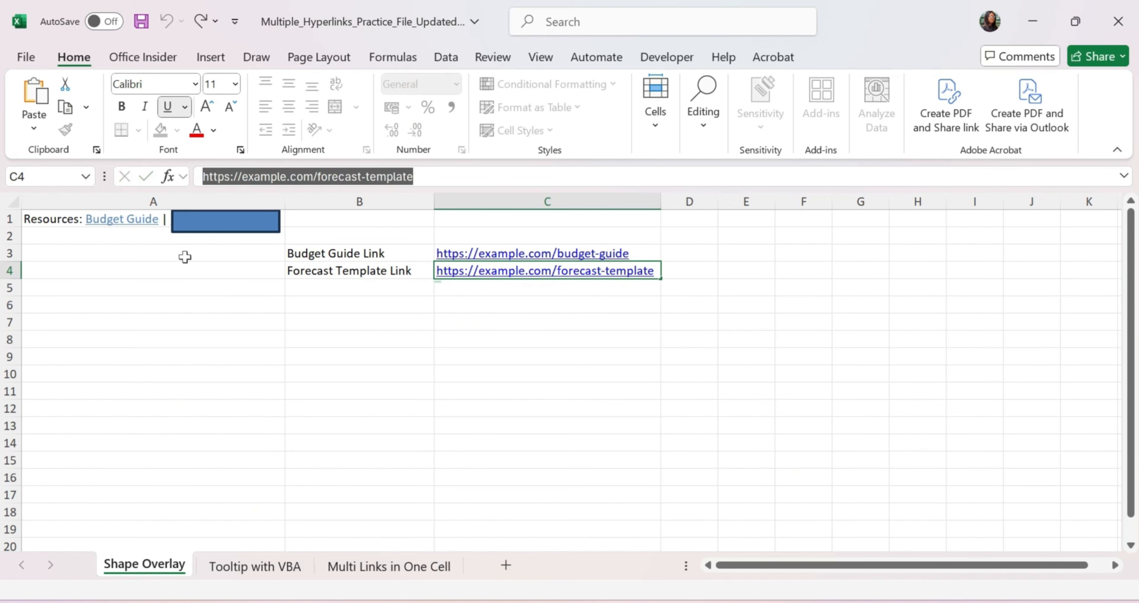
pyautogui.click(183, 254)
pyautogui.click(220, 222)
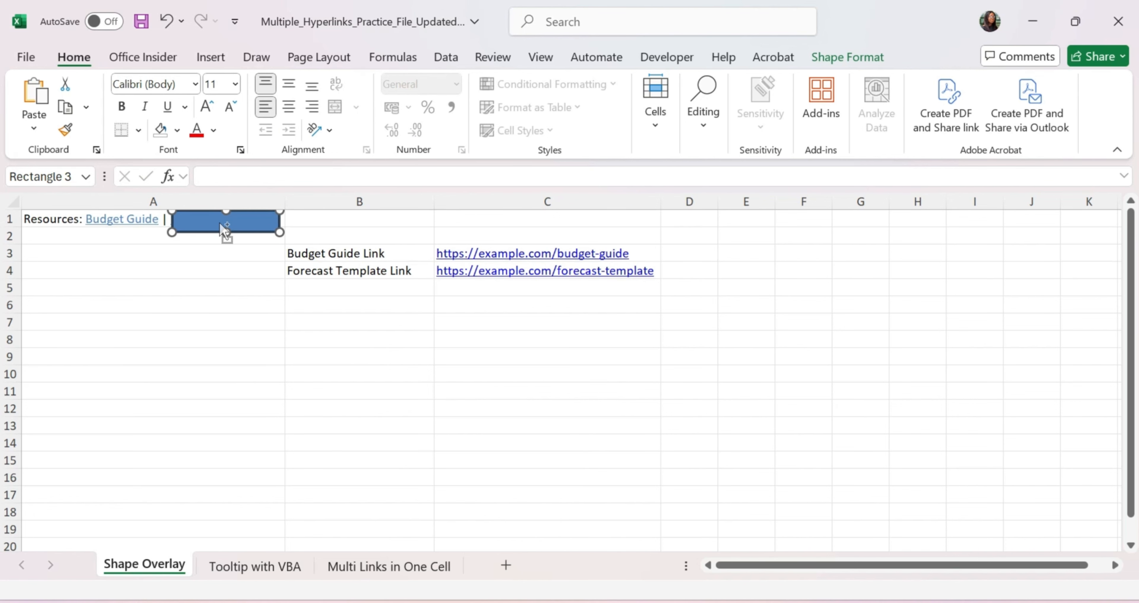
pyautogui.hotkey('ctrl', 'k')
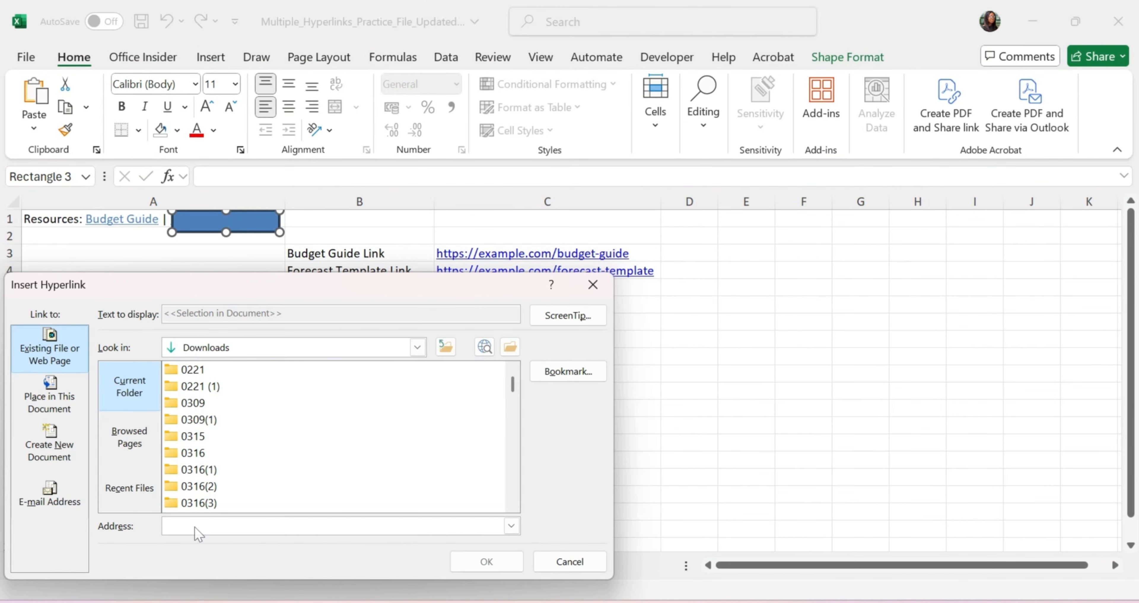
pyautogui.click(484, 562)
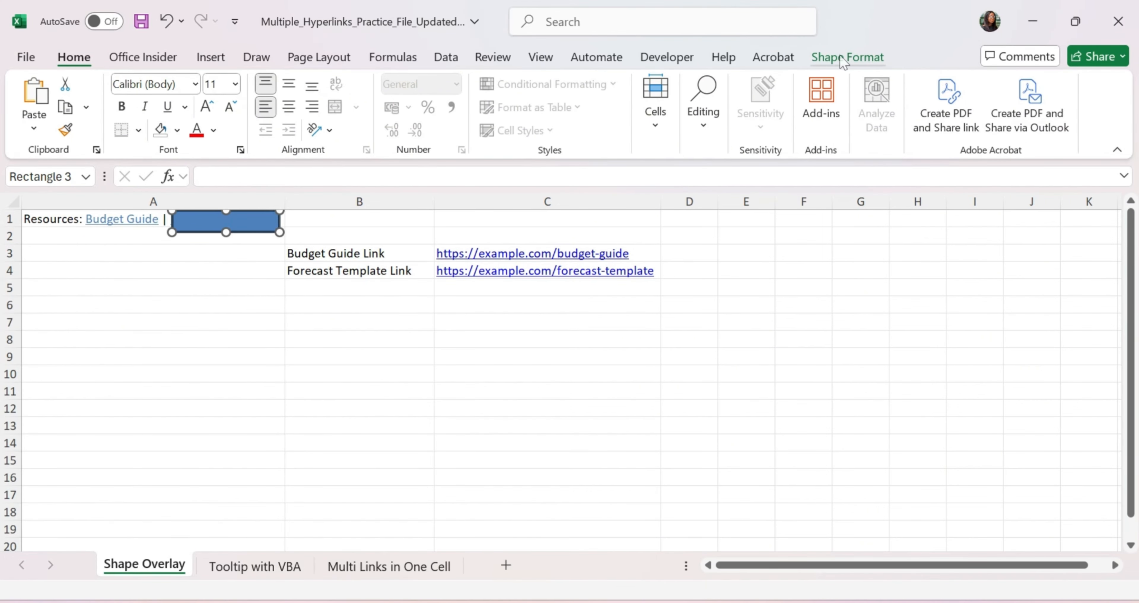
# Step: Set the Forecast Template rectangle's Shape Fill to No Fill and Shape Outline to No Outline
pyautogui.click(842, 62)
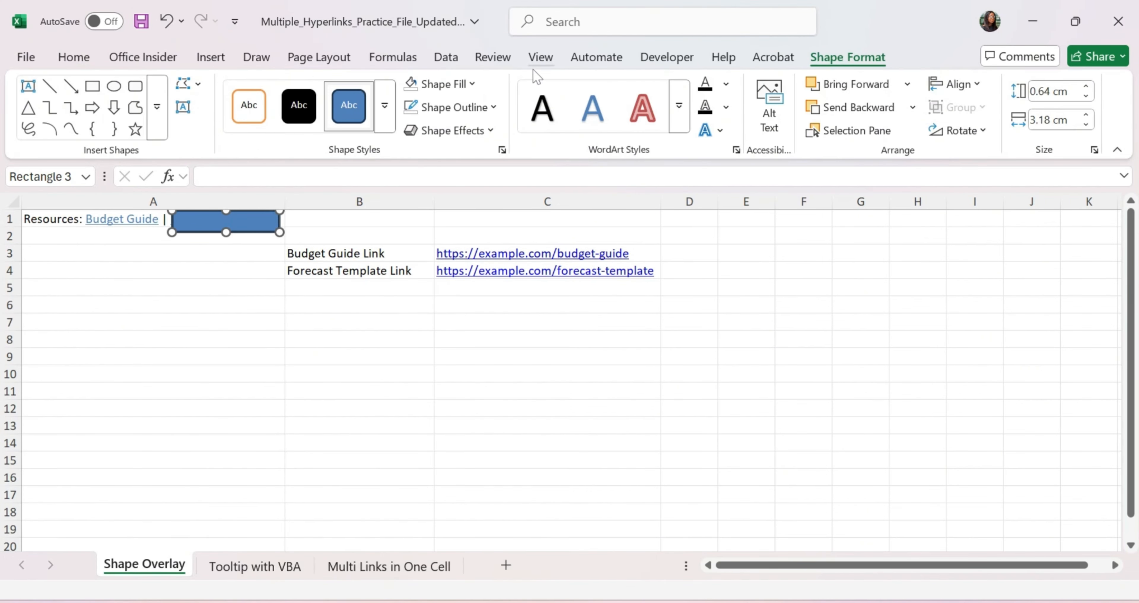
pyautogui.click(473, 84)
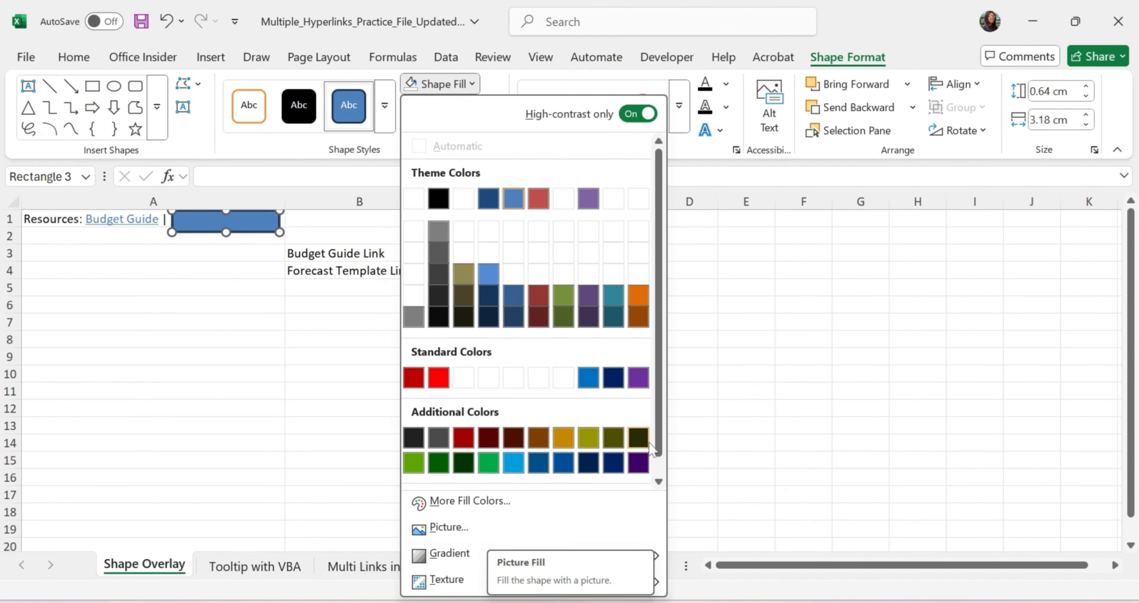
pyautogui.scroll(-1, 662, 460)
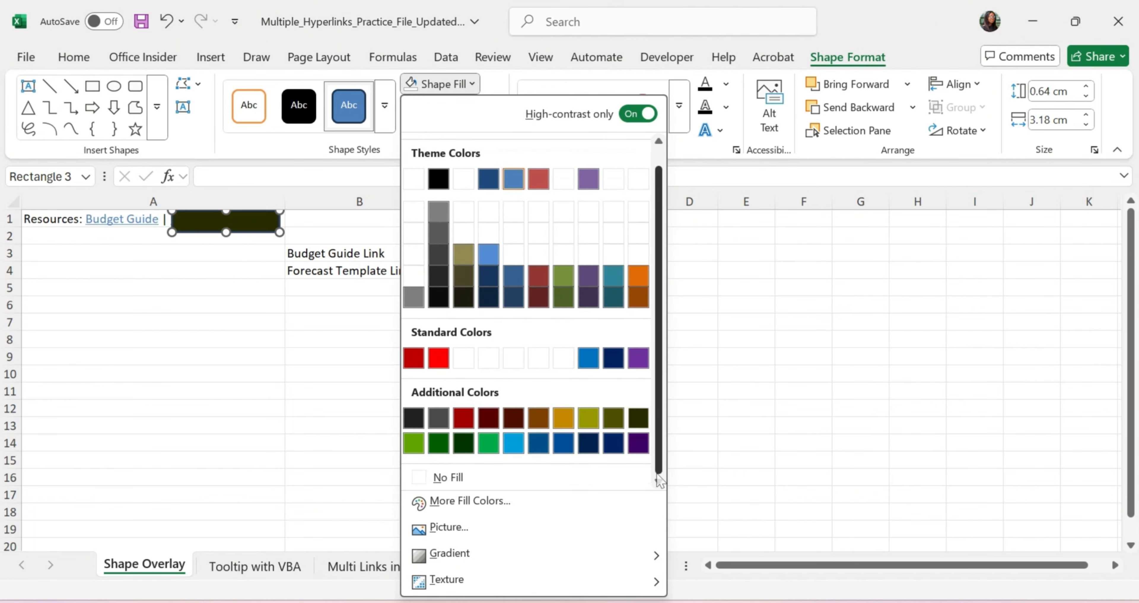
pyautogui.click(450, 478)
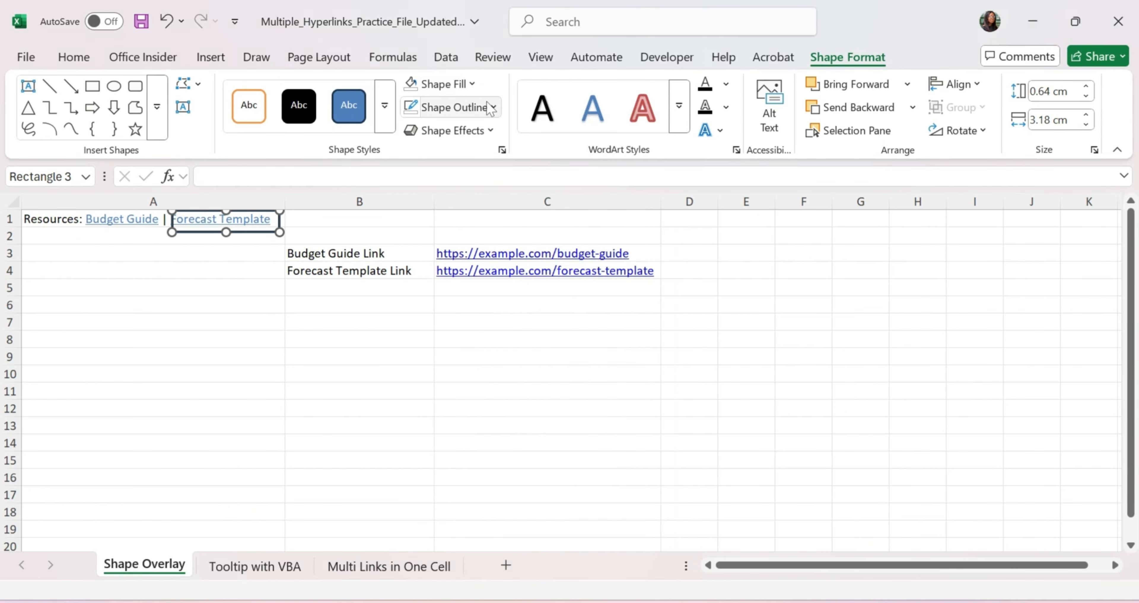
pyautogui.click(496, 108)
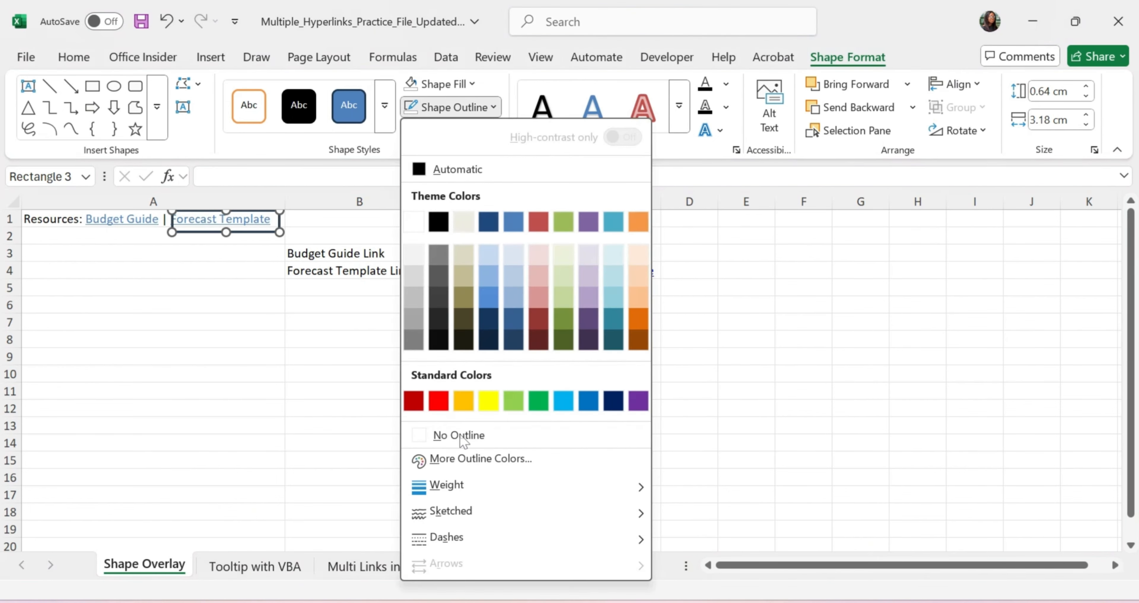
pyautogui.click(460, 435)
pyautogui.click(248, 305)
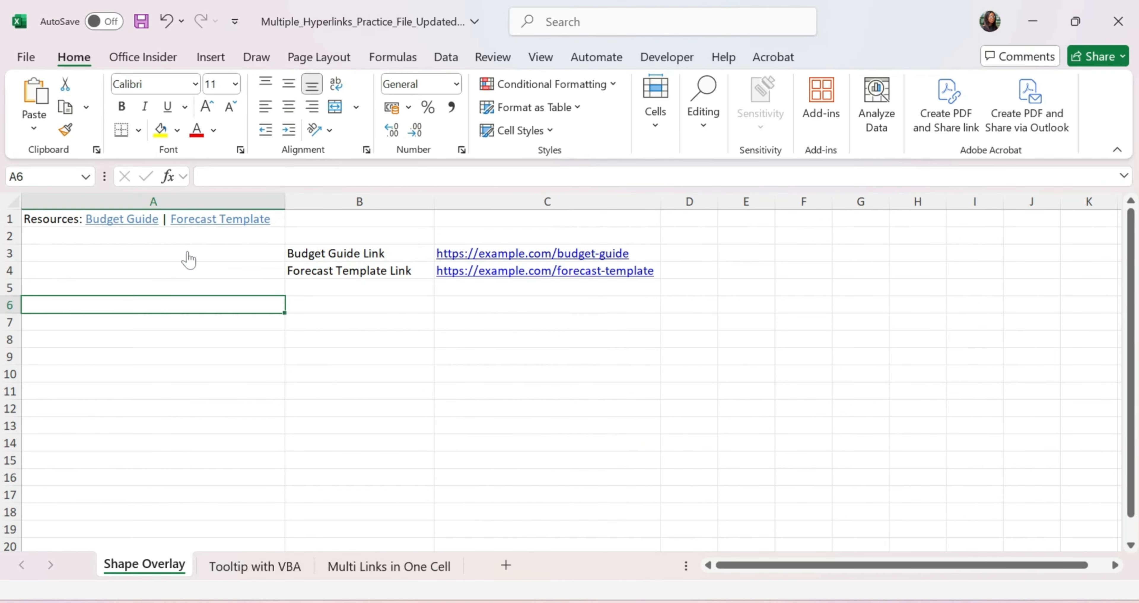
# Step: Drag row 1's header border well down so the Resources line sits at the row's bottom
pyautogui.moveTo(199, 226)
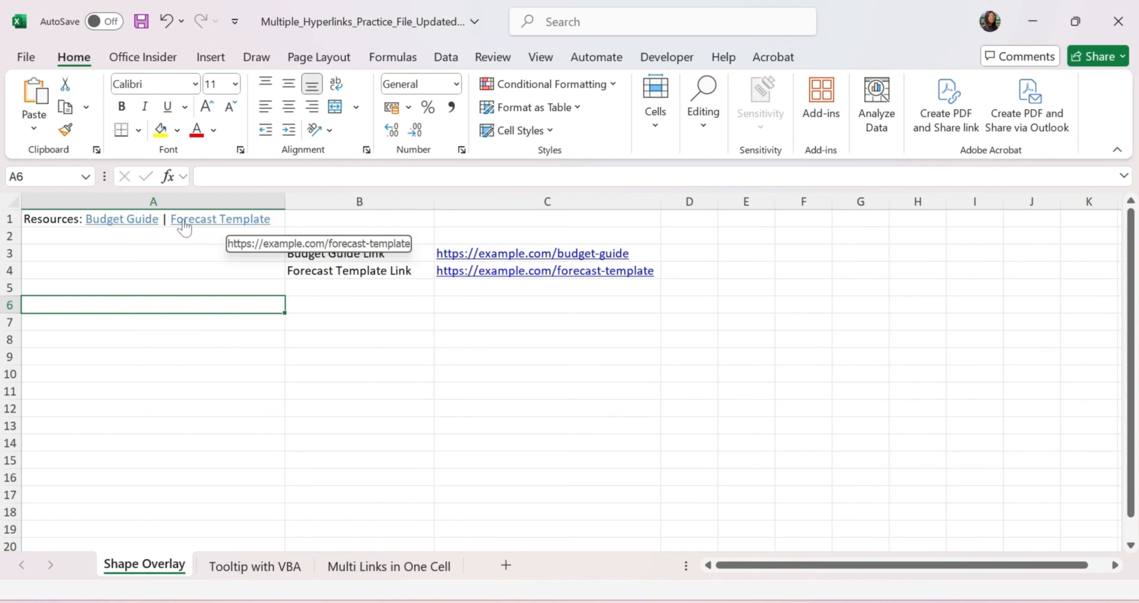
pyautogui.click(170, 260)
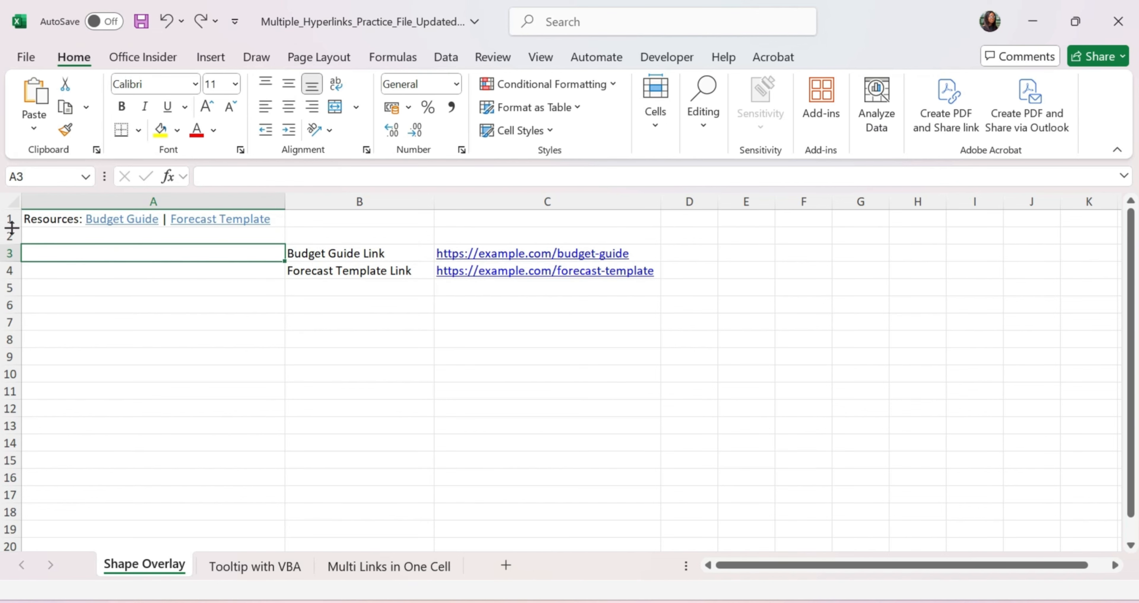
pyautogui.moveTo(11, 229); pyautogui.dragTo(8, 292)
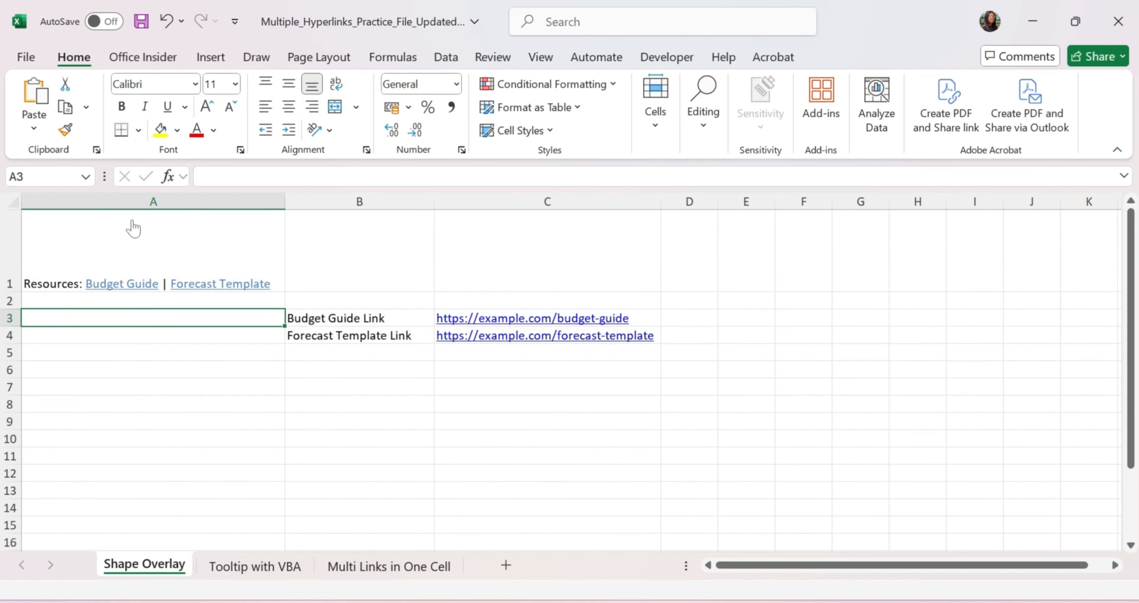
pyautogui.moveTo(132, 230)
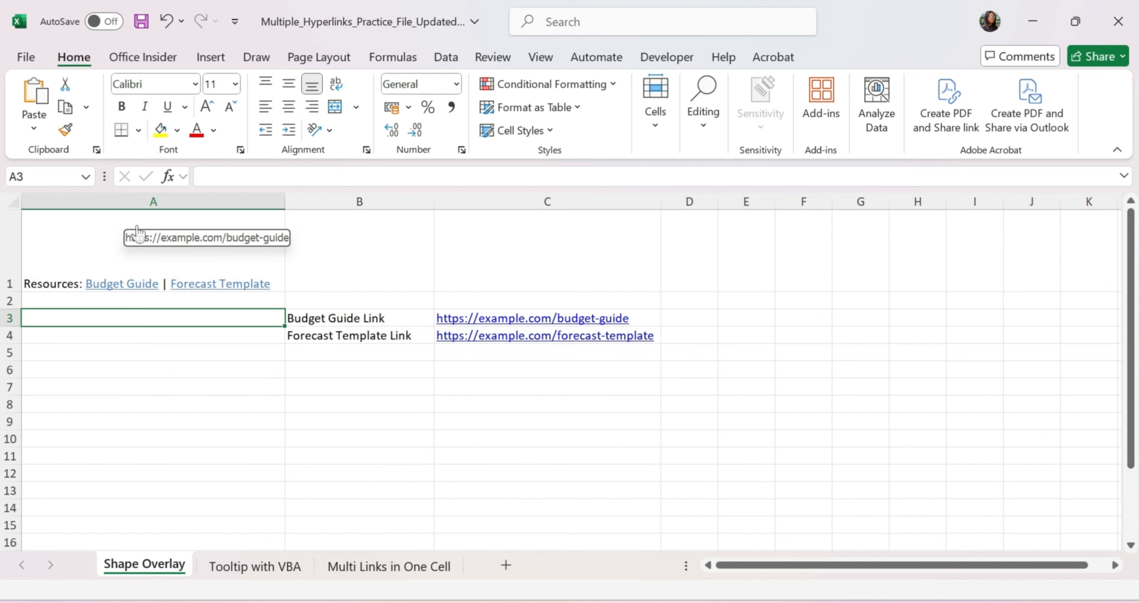